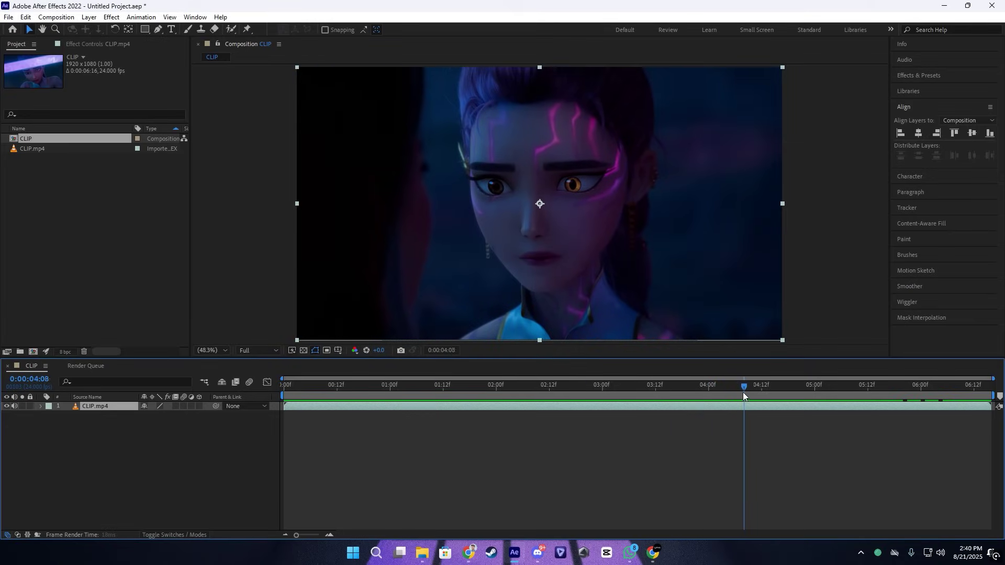
# Step: Apply Curves to CLIP.mp4 and pull the RGB curve upward to brighten the midtones
pyautogui.hotkey('ctrl', 'space')
pyautogui.write('cu')
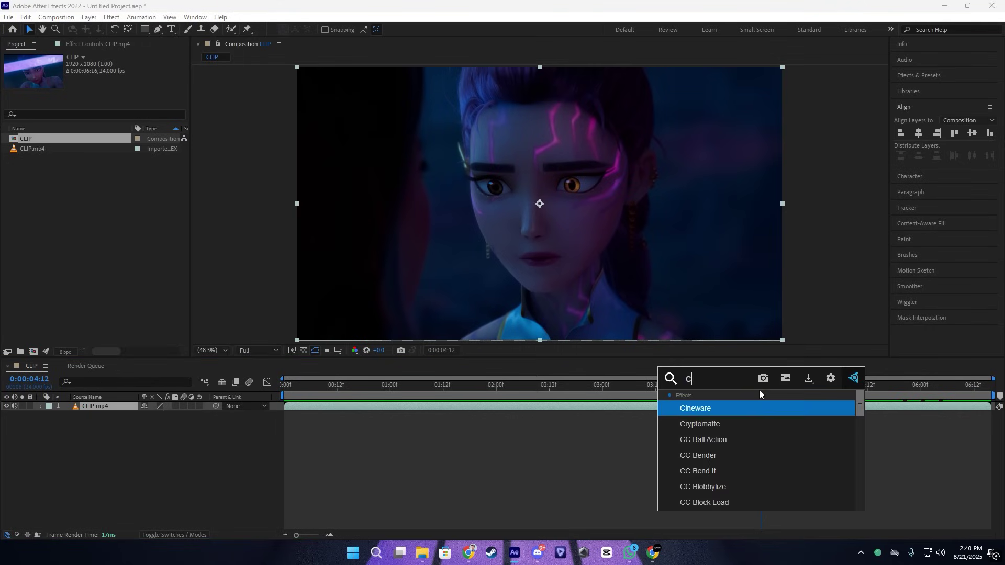
pyautogui.click(685, 408)
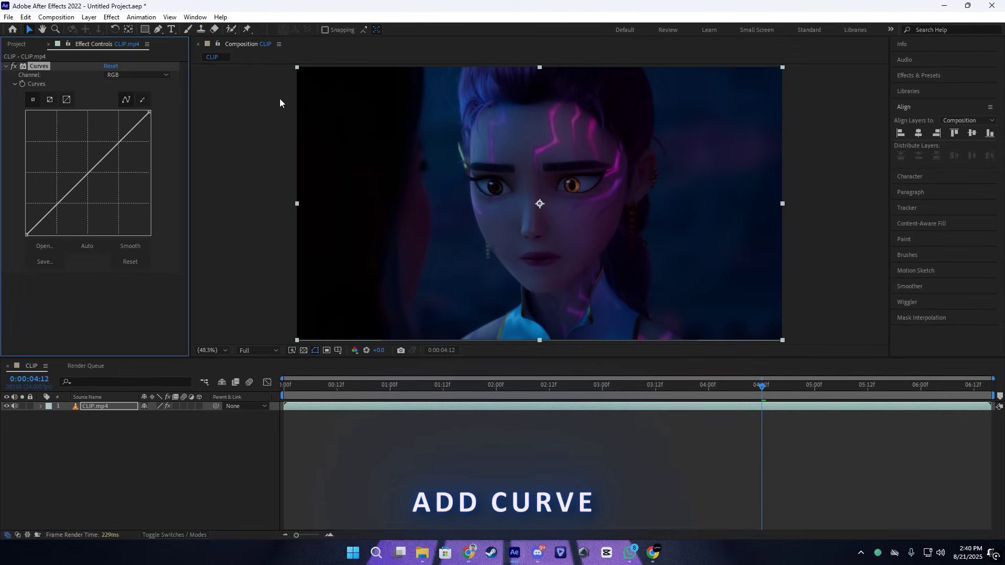
pyautogui.moveTo(107, 164)
pyautogui.mouseDown()
pyautogui.moveTo(105, 140)
pyautogui.moveTo(92, 145)
pyautogui.moveTo(104, 152)
pyautogui.mouseUp()
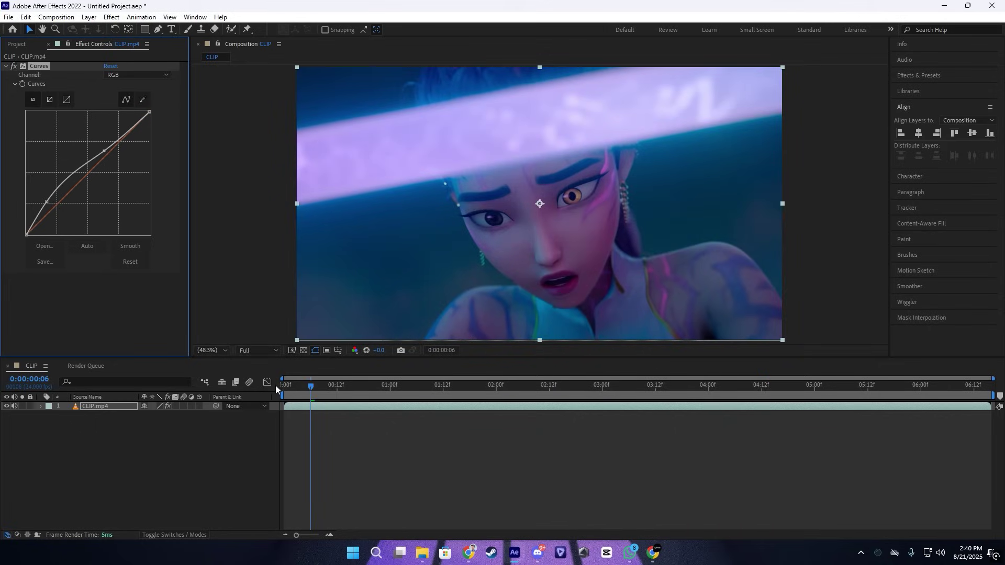
# Step: Scrub from an early frame to the end of the clip to review the brightening
pyautogui.click(359, 391)
pyautogui.moveTo(359, 390); pyautogui.dragTo(625, 415)
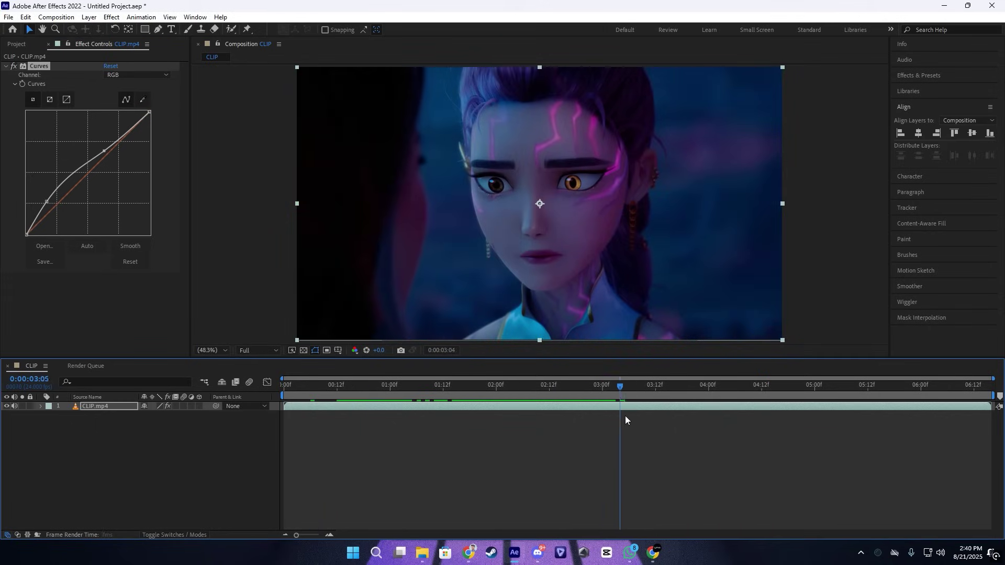
pyautogui.moveTo(692, 425); pyautogui.dragTo(988, 409)
# Step: Add a new adjustment layer at the start of the composition
pyautogui.press('Home')
pyautogui.rightClick(255, 438)
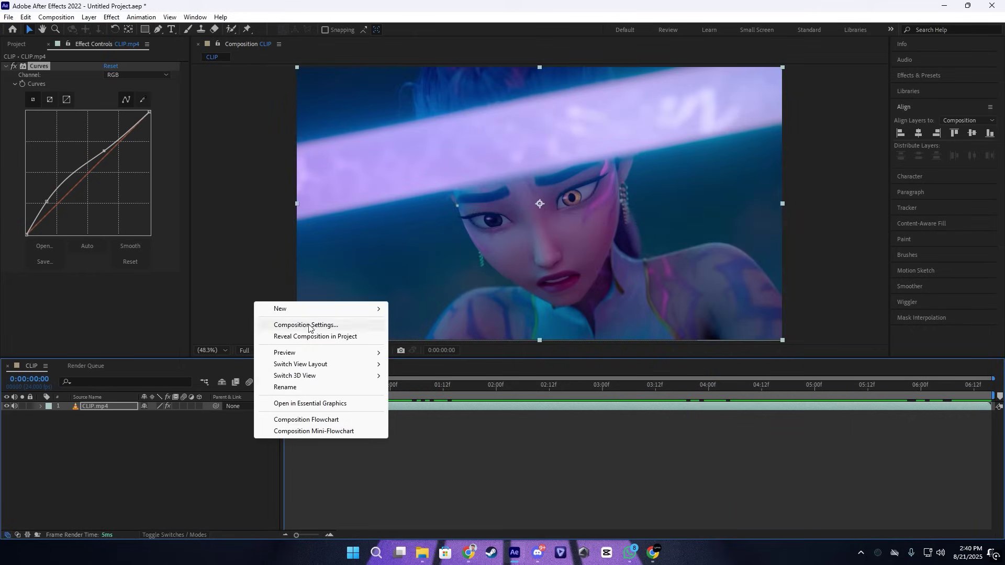
pyautogui.moveTo(337, 313)
pyautogui.click(435, 398)
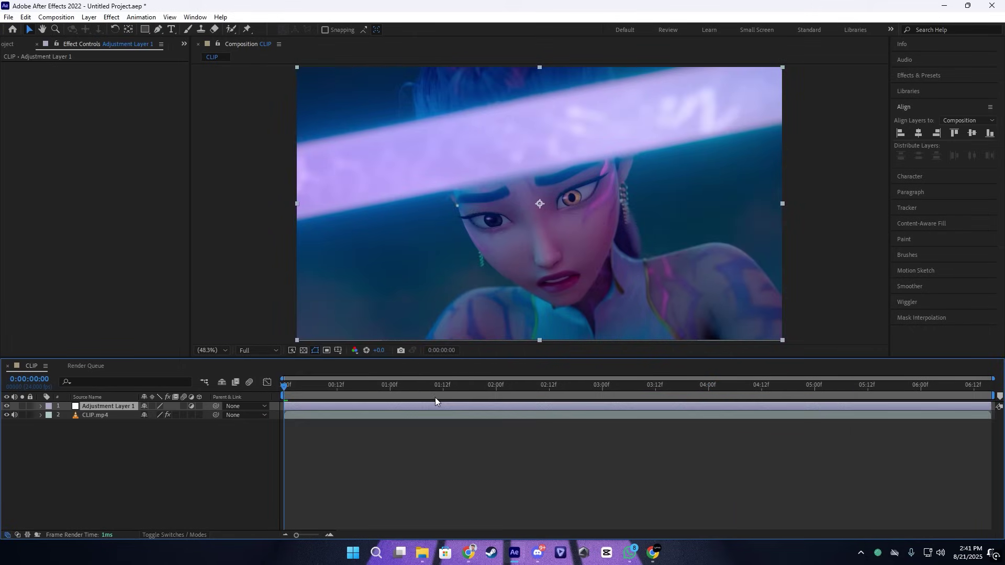
# Step: Apply S_Sharpen to the adjustment layer and set Sharpen Amp to 0.5
pyautogui.hotkey('ctrl', 'space')
pyautogui.write('sharp')
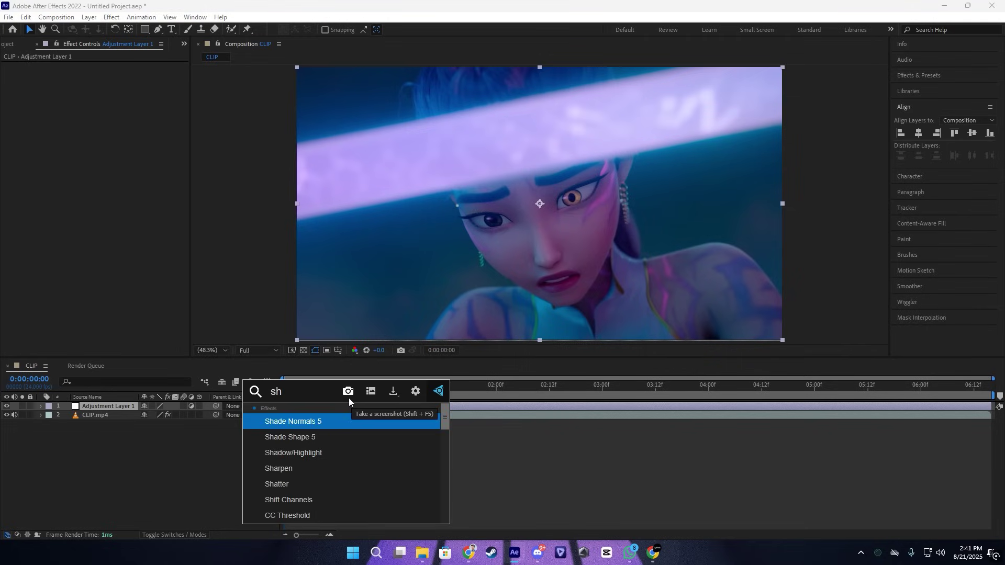
pyautogui.click(290, 487)
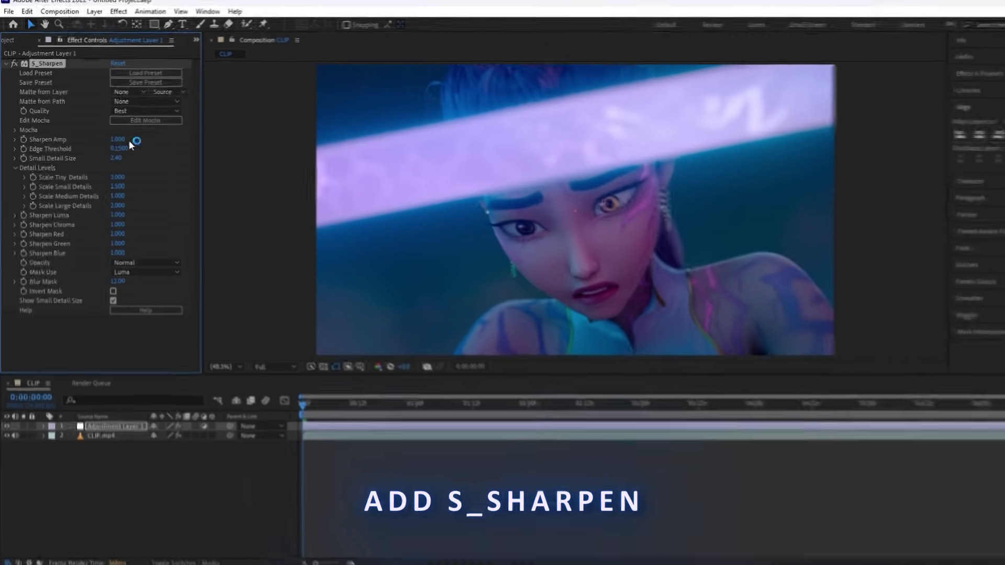
pyautogui.click(121, 139)
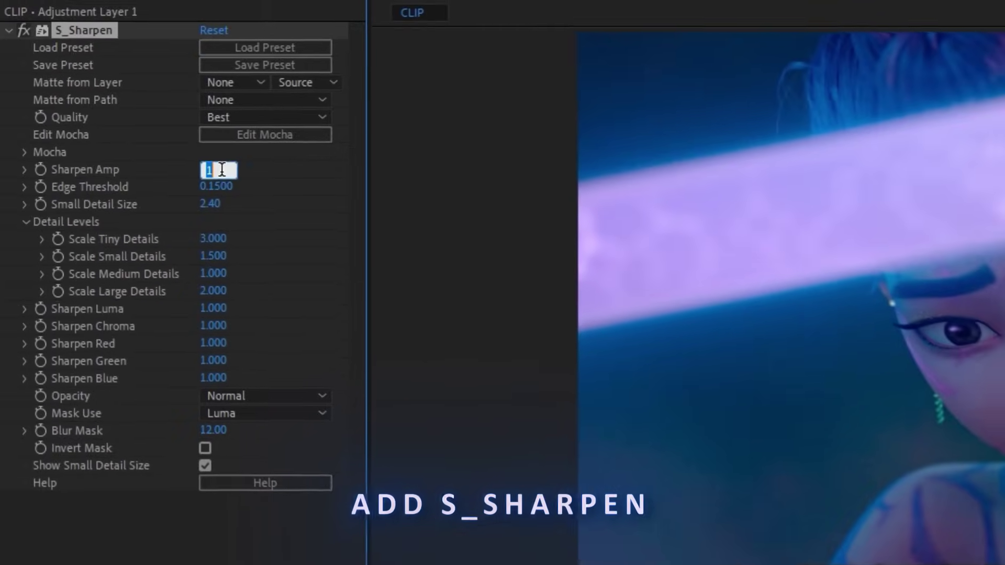
pyautogui.write('.5')
pyautogui.press('Return')
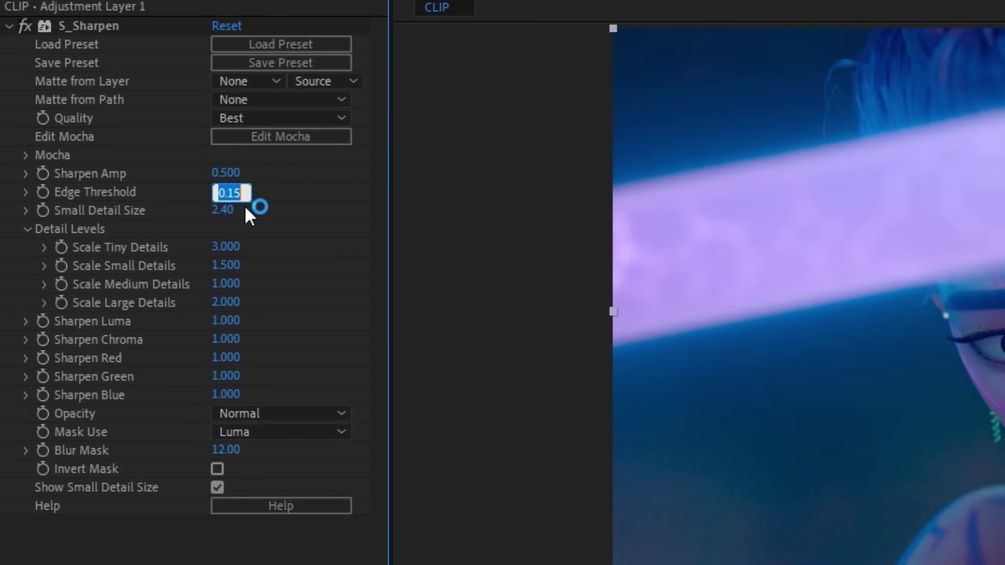
# Step: Set S_Sharpen's Edge Threshold to 0.1 and Small Detail Size to 5
pyautogui.write('.1')
pyautogui.press('Return')
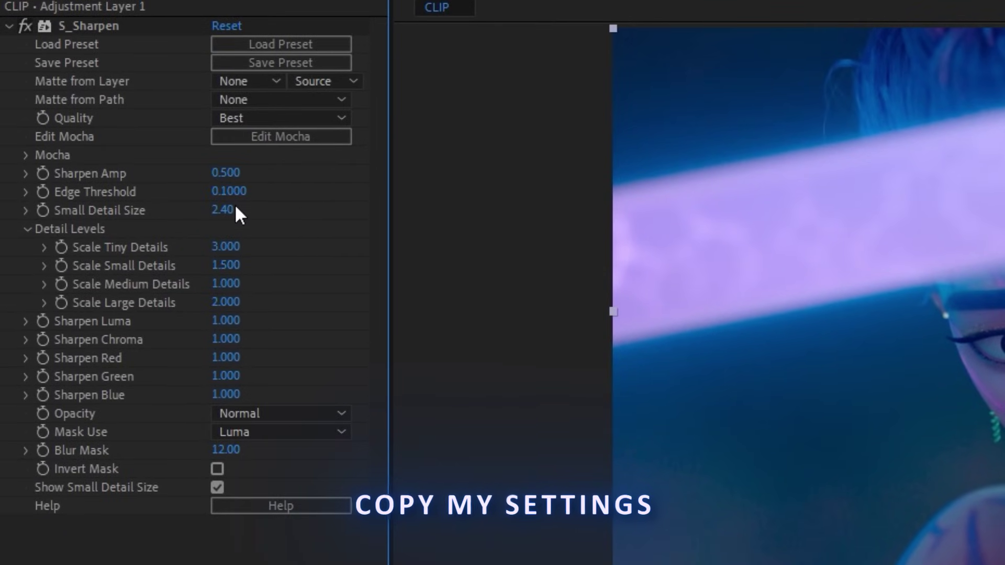
pyautogui.click(225, 210)
pyautogui.write('5')
pyautogui.press('Return')
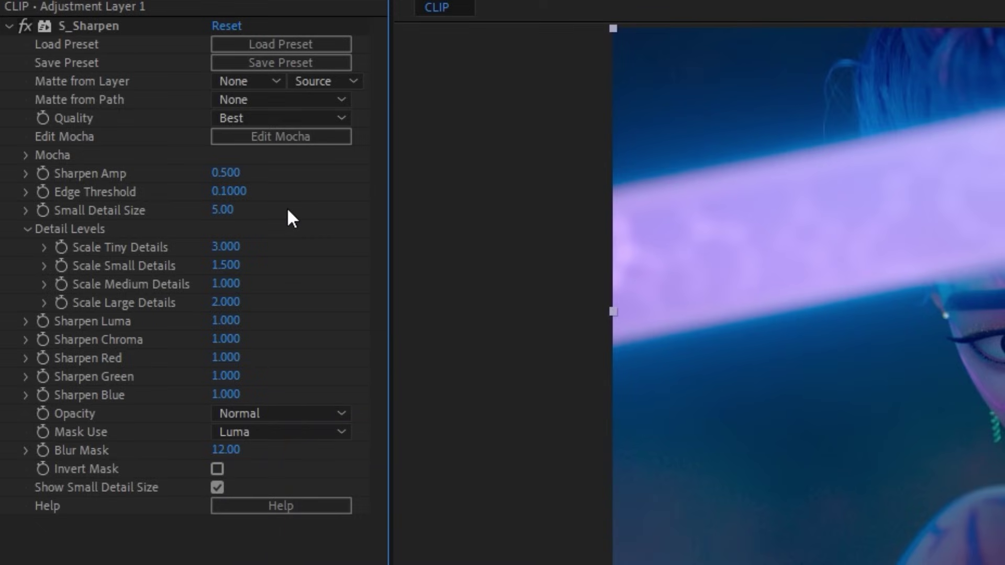
pyautogui.click(233, 268)
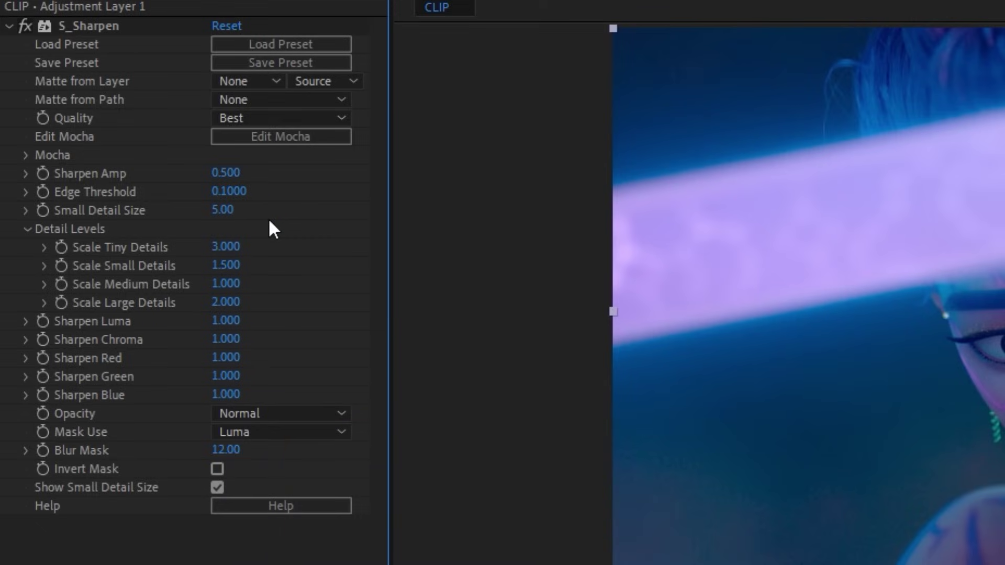
# Step: Add BCC Unsharp Mask to the adjustment layer with Amount 10 and Radius 20
pyautogui.hotkey('ctrl', 'space')
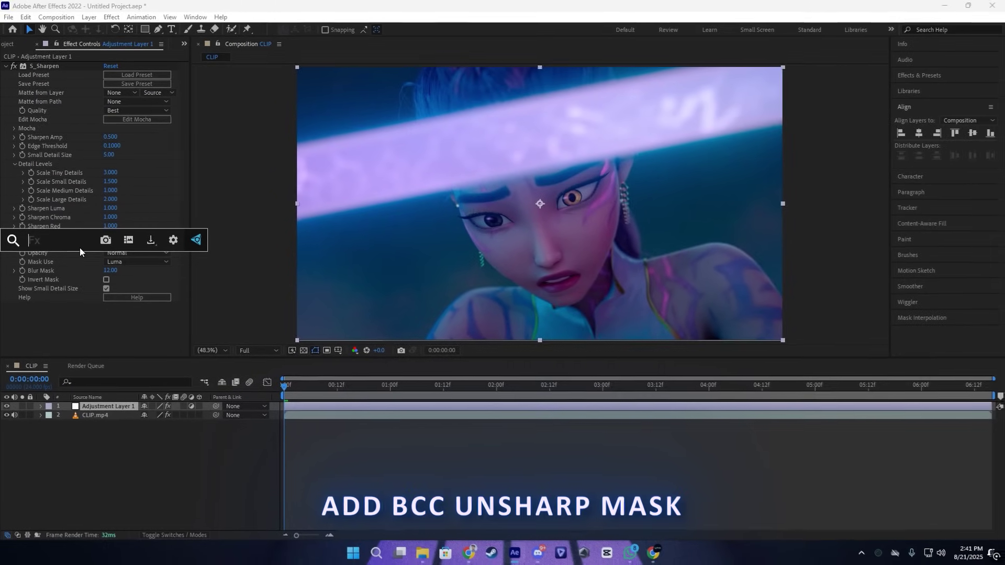
pyautogui.write('unsh')
pyautogui.click(63, 285)
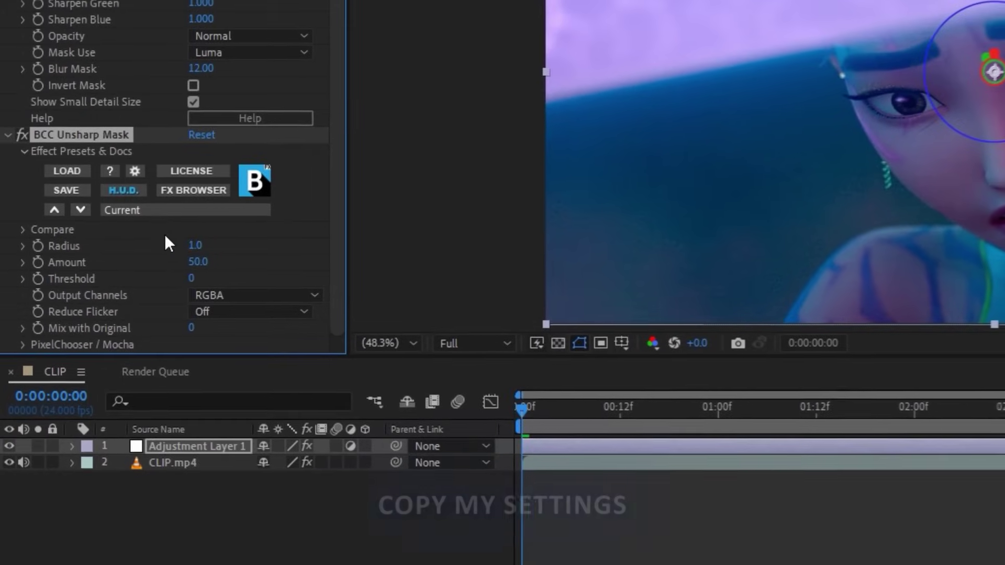
pyautogui.click(198, 262)
pyautogui.write('10')
pyautogui.press('Return')
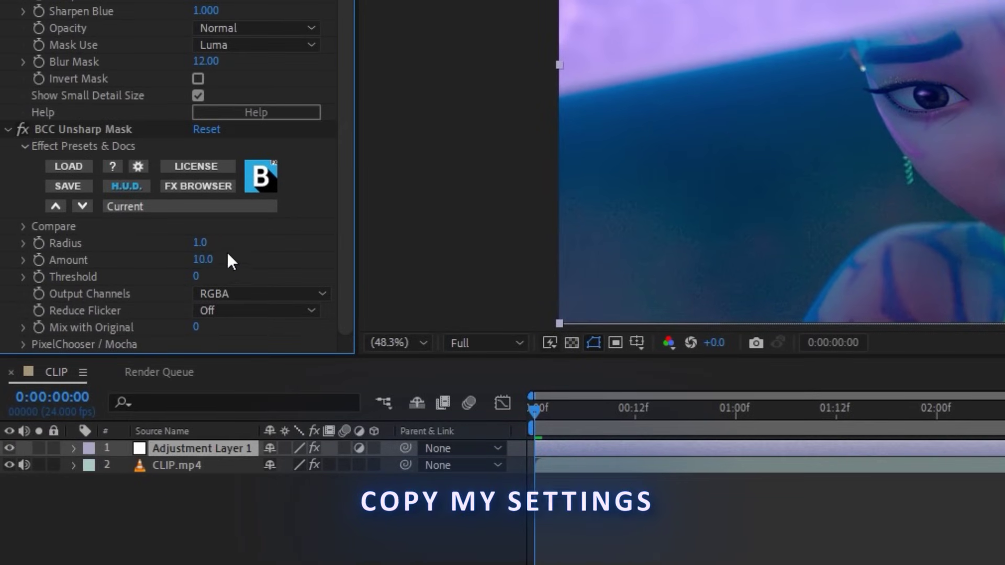
pyautogui.click(195, 245)
pyautogui.write('20')
pyautogui.press('Return')
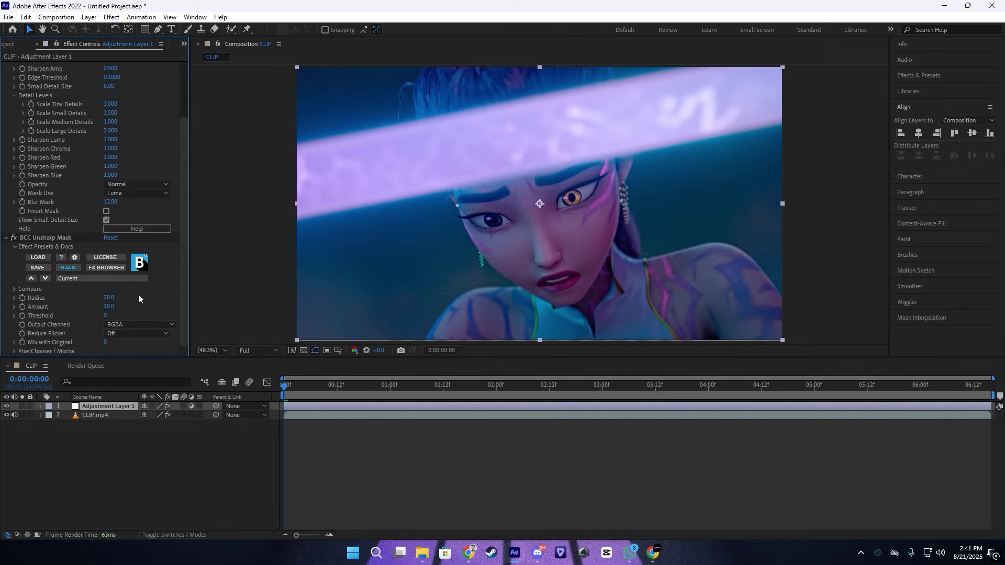
# Step: Toggle the adjustment layer off and on, then play and scrub to compare
pyautogui.click(10, 448)
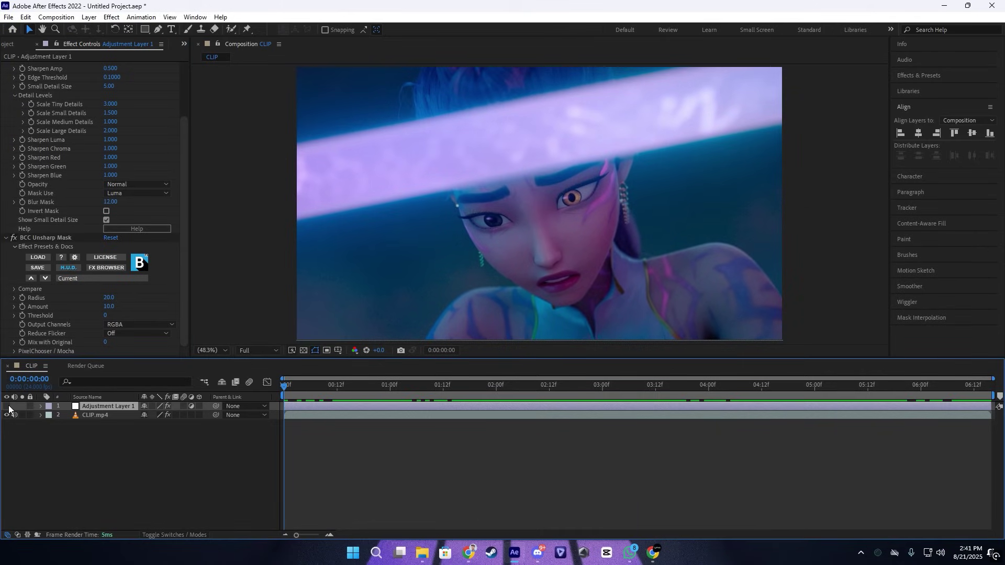
pyautogui.click(9, 409)
pyautogui.click(9, 409)
pyautogui.press('space')
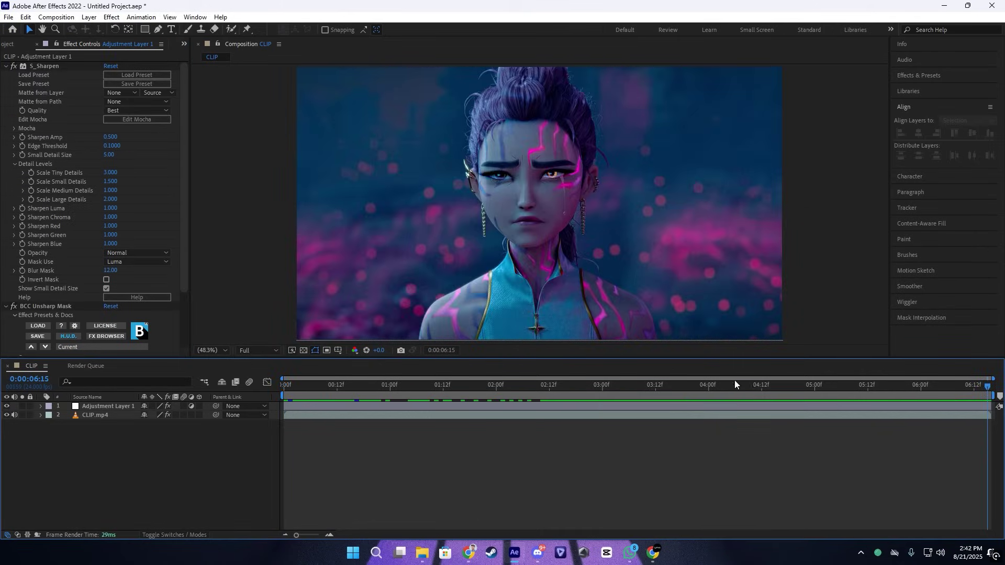
pyautogui.moveTo(916, 426); pyautogui.dragTo(977, 452)
pyautogui.press('End')
# Step: Queue CLIP, render it with the Lossless output module to the Desktop as CLIP S.avi
pyautogui.hotkey('ctrl', 'm')
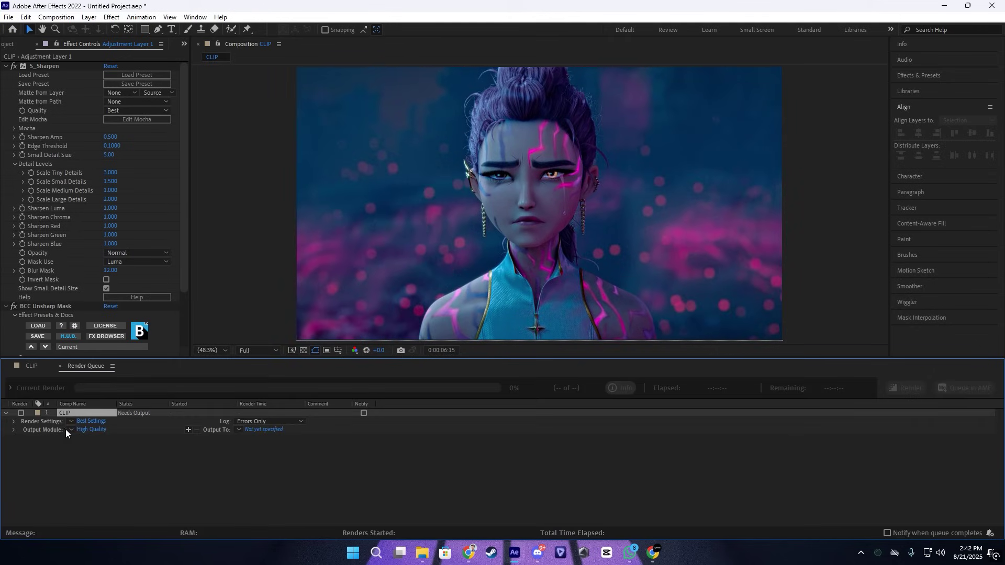
pyautogui.click(66, 430)
pyautogui.click(99, 349)
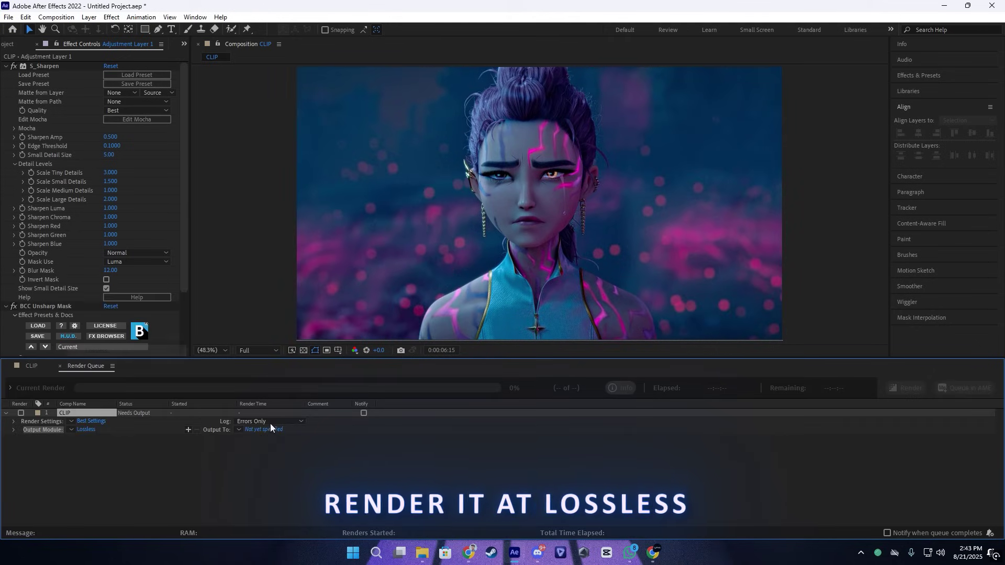
pyautogui.click(276, 430)
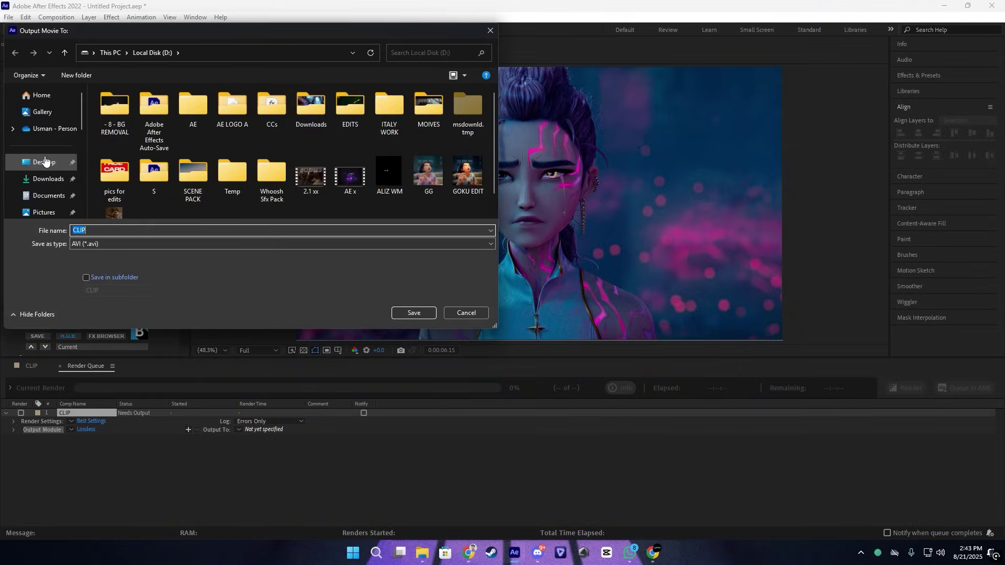
pyautogui.click(45, 162)
pyautogui.click(99, 230)
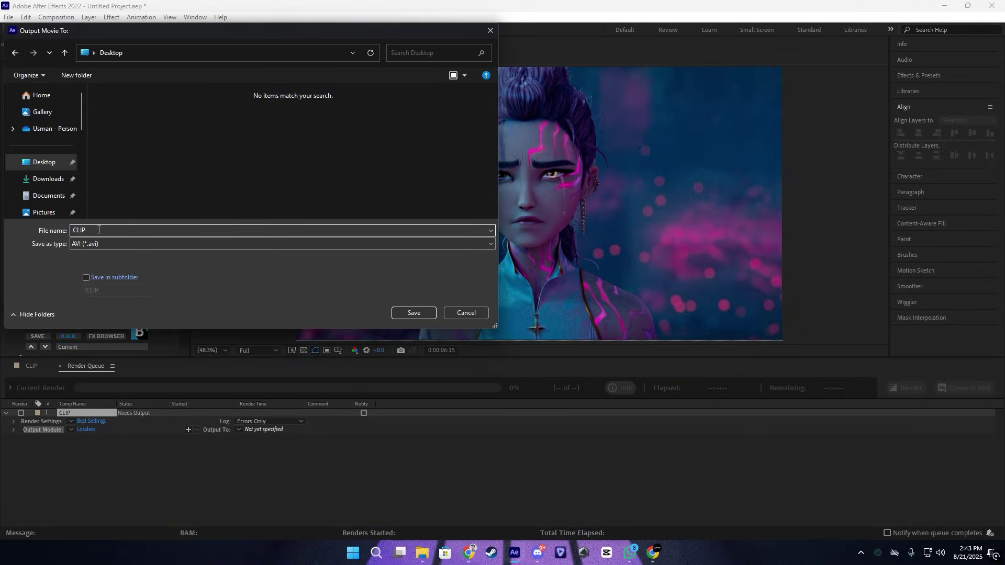
pyautogui.click(401, 315)
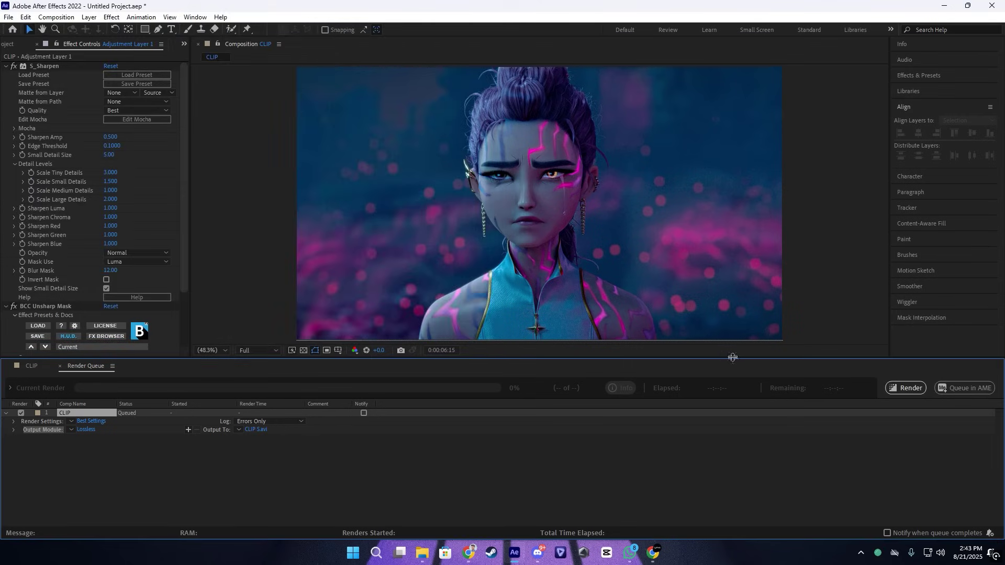
pyautogui.click(909, 389)
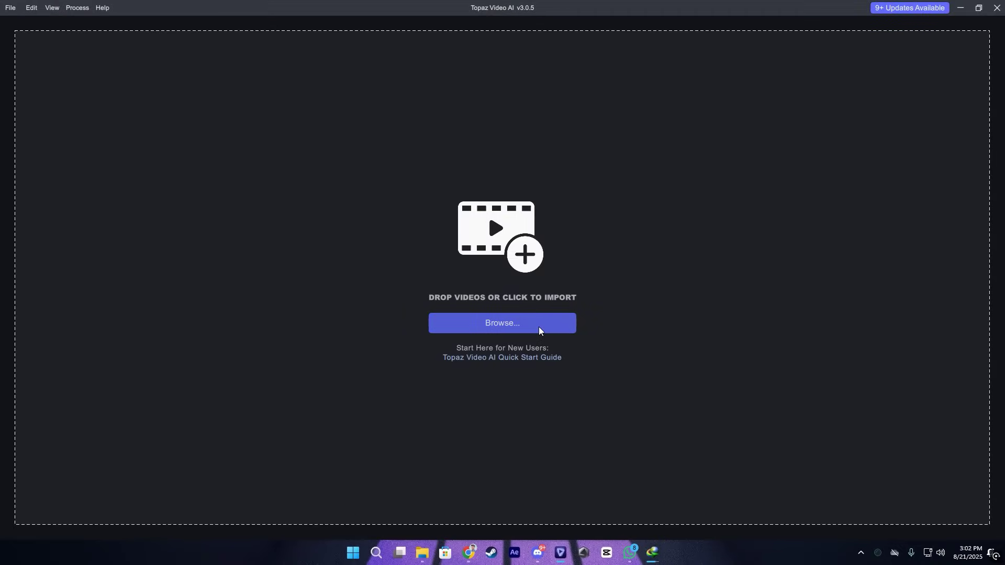
# Step: Import CLIP S.avi and upscale 2x to 3840x2160 using the Proteus model
pyautogui.click(539, 327)
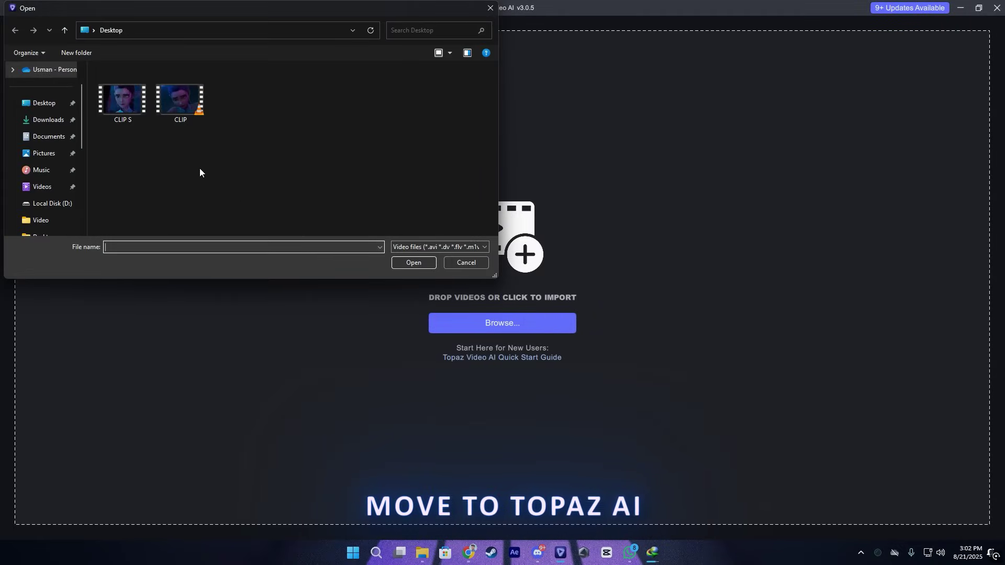
pyautogui.click(128, 105)
pyautogui.doubleClick(127, 105)
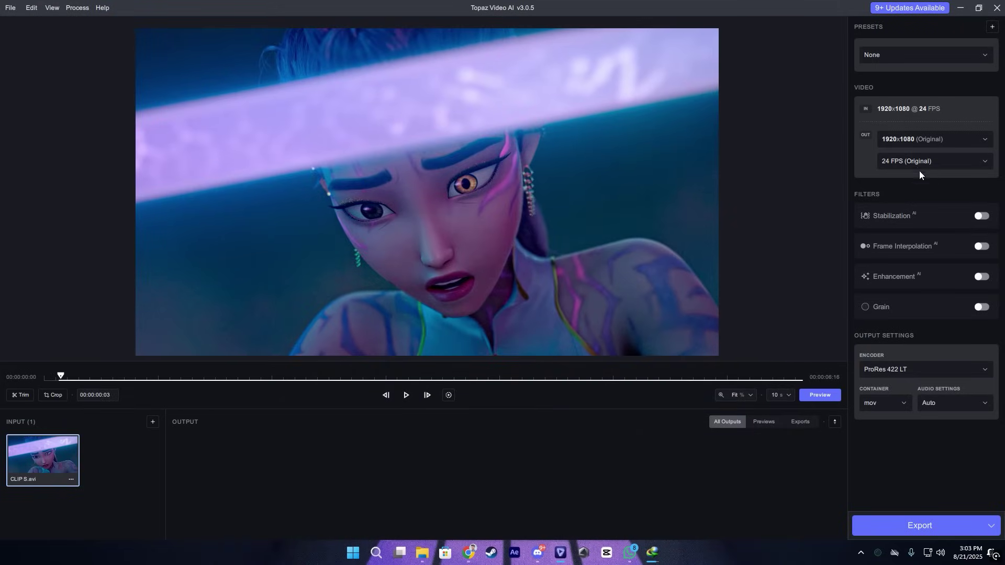
pyautogui.click(918, 136)
pyautogui.click(910, 173)
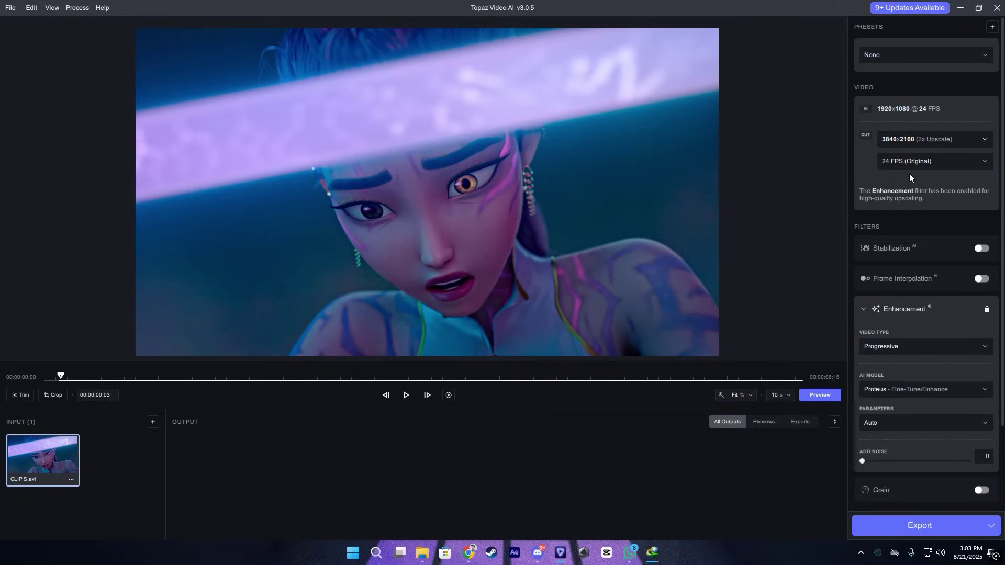
pyautogui.scroll(-2, 910, 209)
pyautogui.click(882, 288)
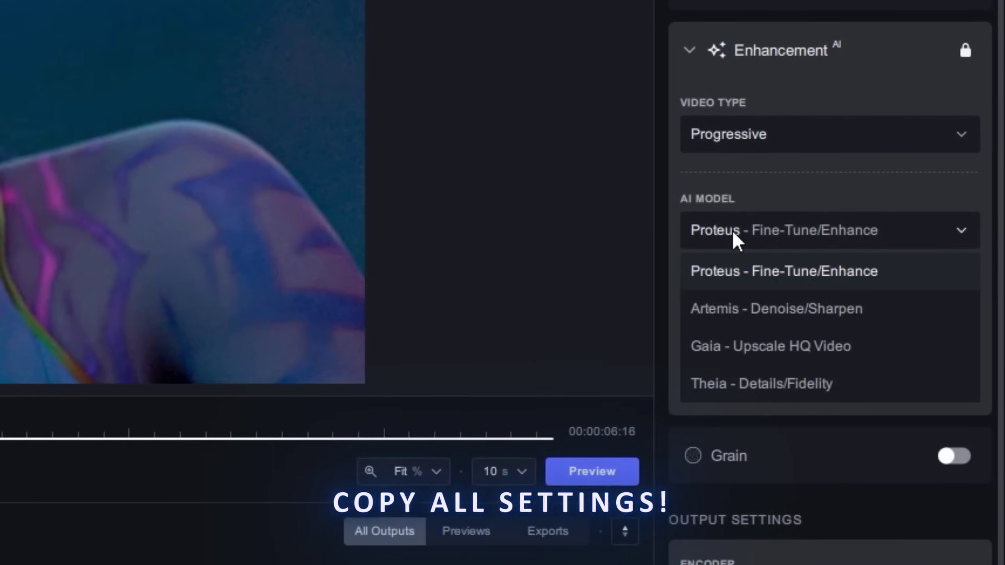
pyautogui.click(733, 230)
# Step: Switch parameters to Manual: Revert Compression 100, Recover Details 100, Sharpen 50
pyautogui.click(748, 309)
pyautogui.click(734, 432)
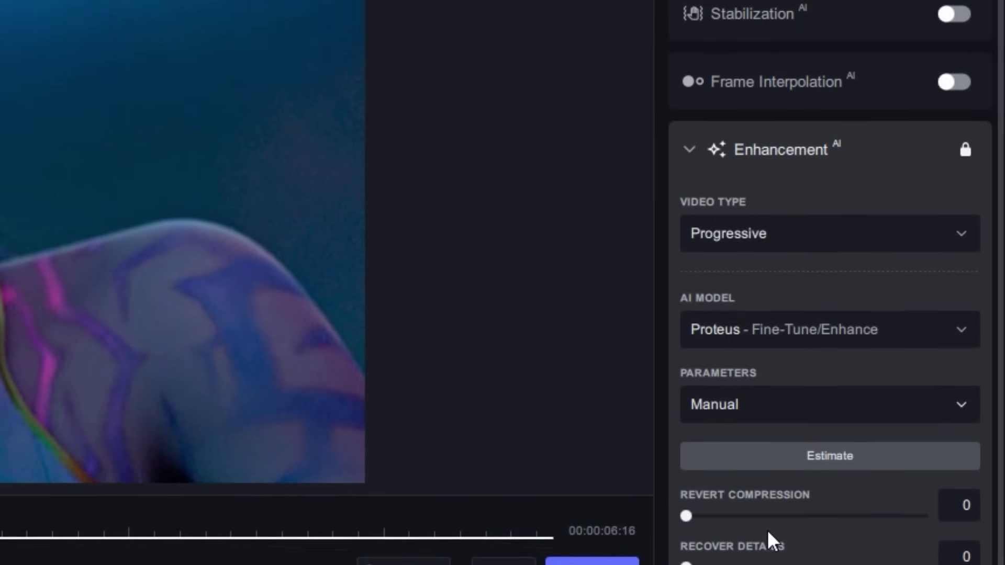
pyautogui.scroll(-6, 770, 530)
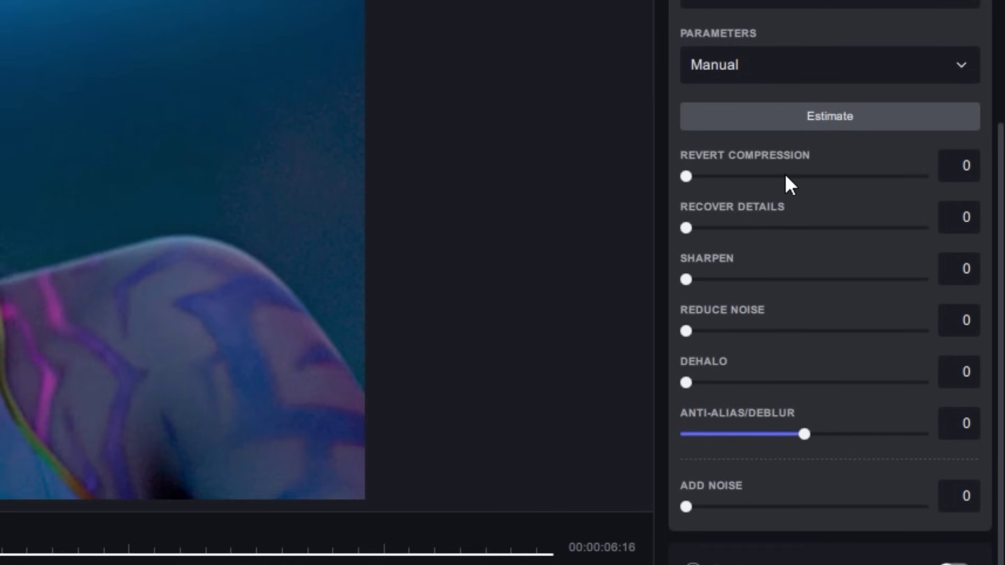
pyautogui.moveTo(785, 177); pyautogui.dragTo(994, 193)
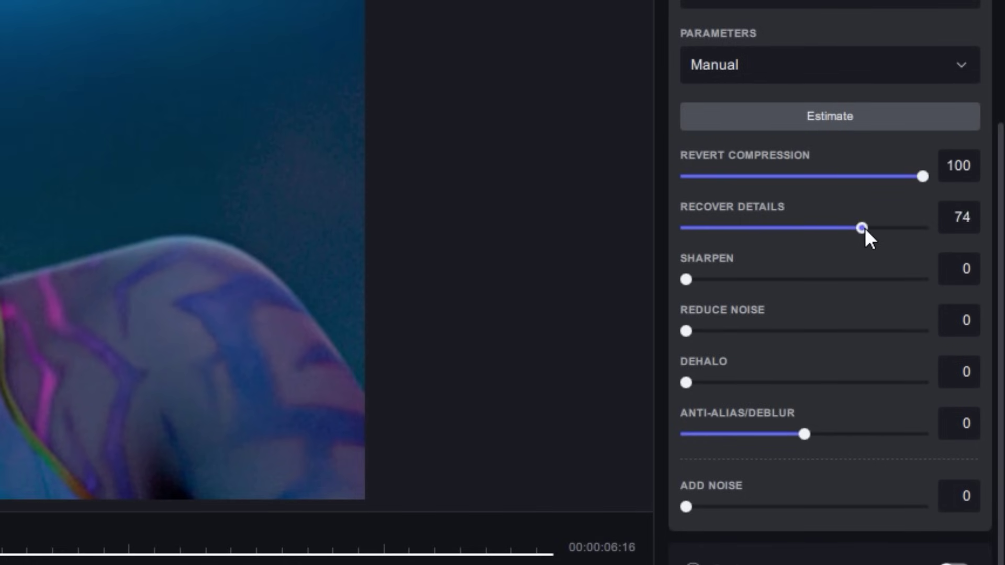
pyautogui.moveTo(862, 228); pyautogui.dragTo(964, 227)
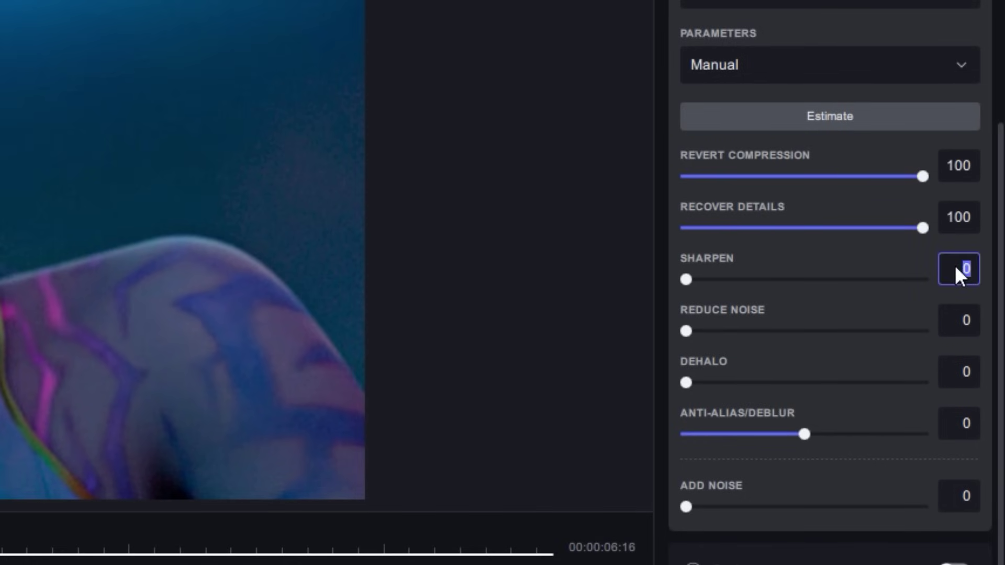
pyautogui.write('50')
pyautogui.press('Return')
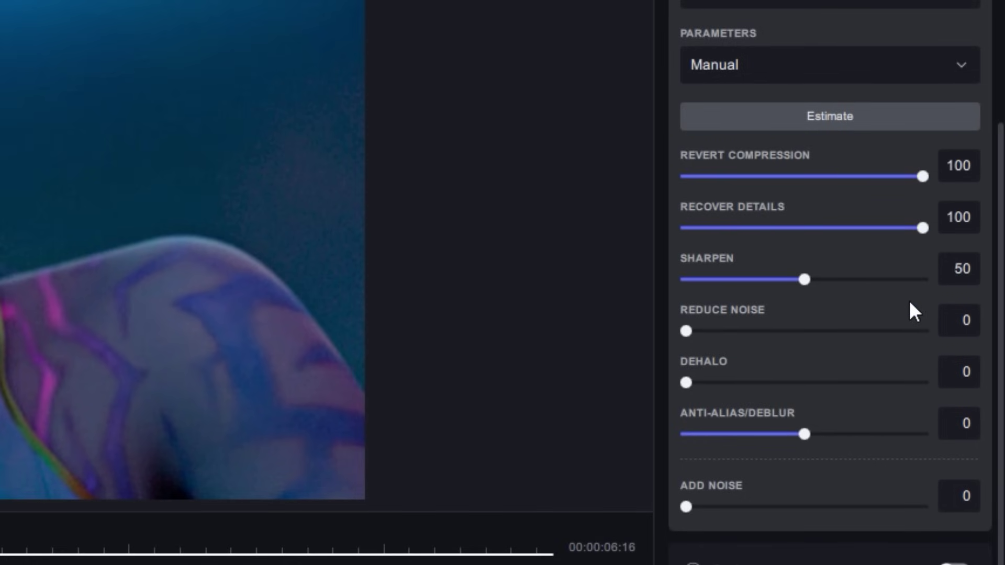
# Step: Set Reduce Noise to 50
pyautogui.click(954, 322)
pyautogui.write('91')
pyautogui.press('Return')
pyautogui.write('60')
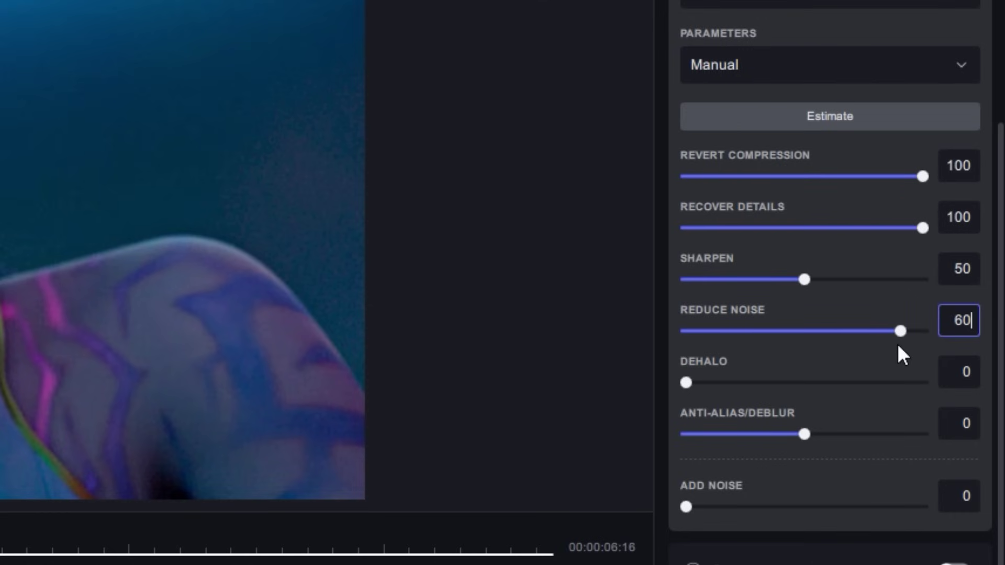
pyautogui.press('Return')
pyautogui.click(954, 319)
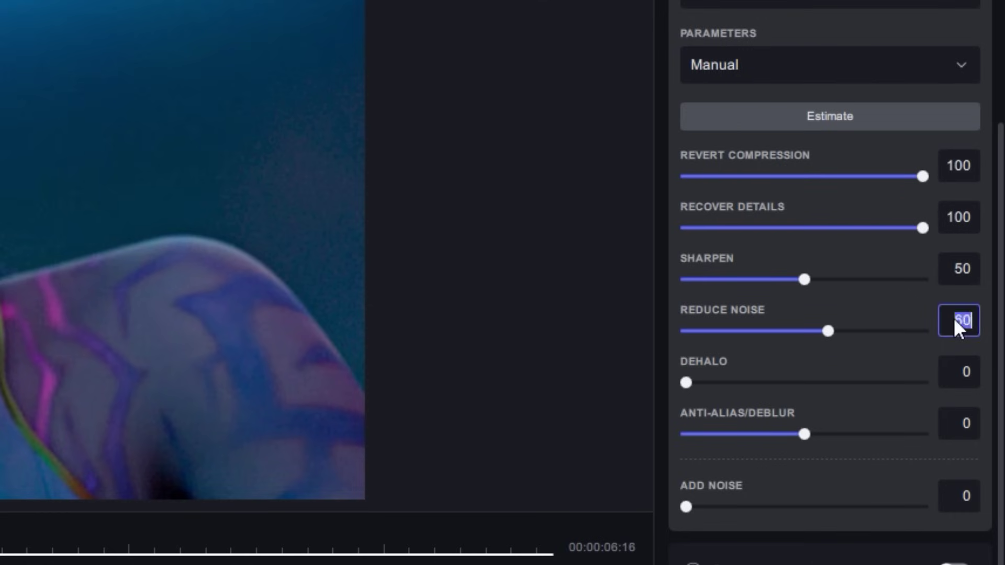
pyautogui.write('50')
pyautogui.press('Return')
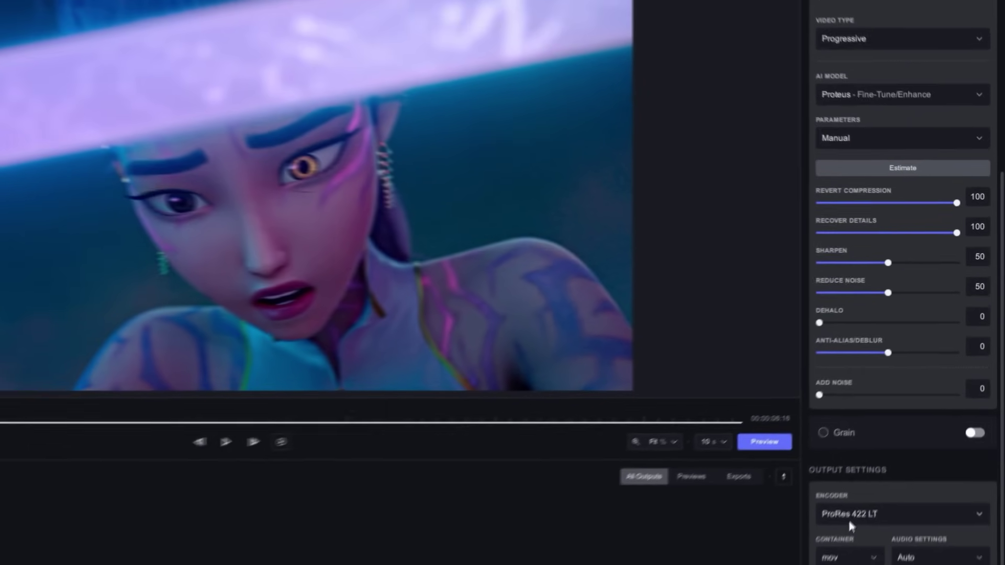
# Step: Choose the H264 High (NVIDIA) encoder and mp4 container, then generate a preview
pyautogui.click(849, 518)
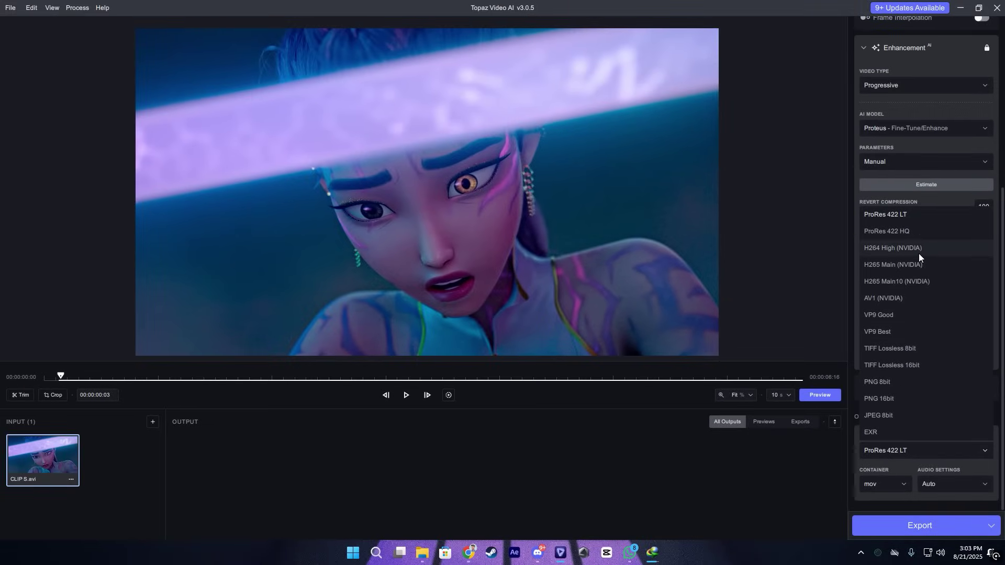
pyautogui.click(919, 253)
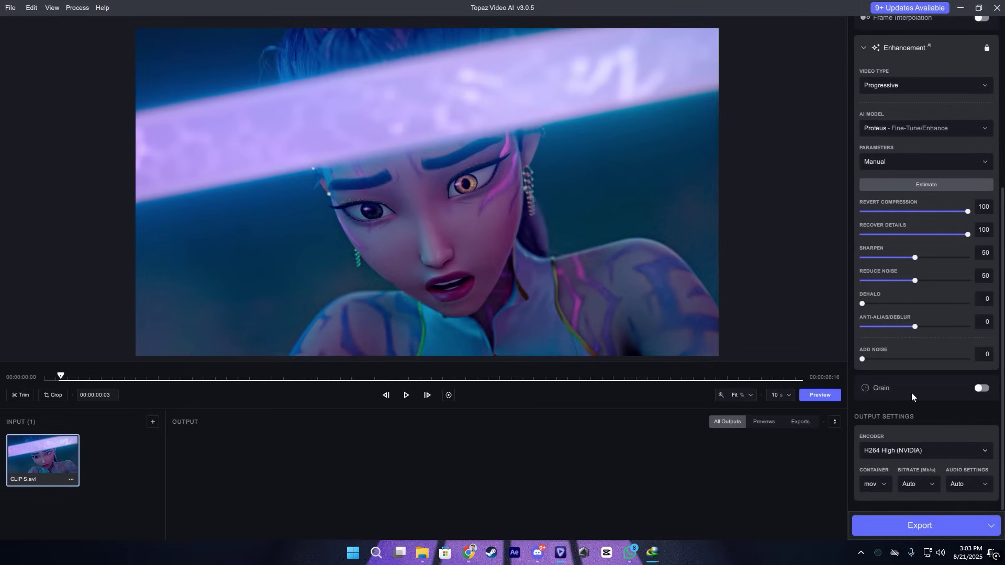
pyautogui.click(883, 478)
pyautogui.hotkey('ctrl', 'p')
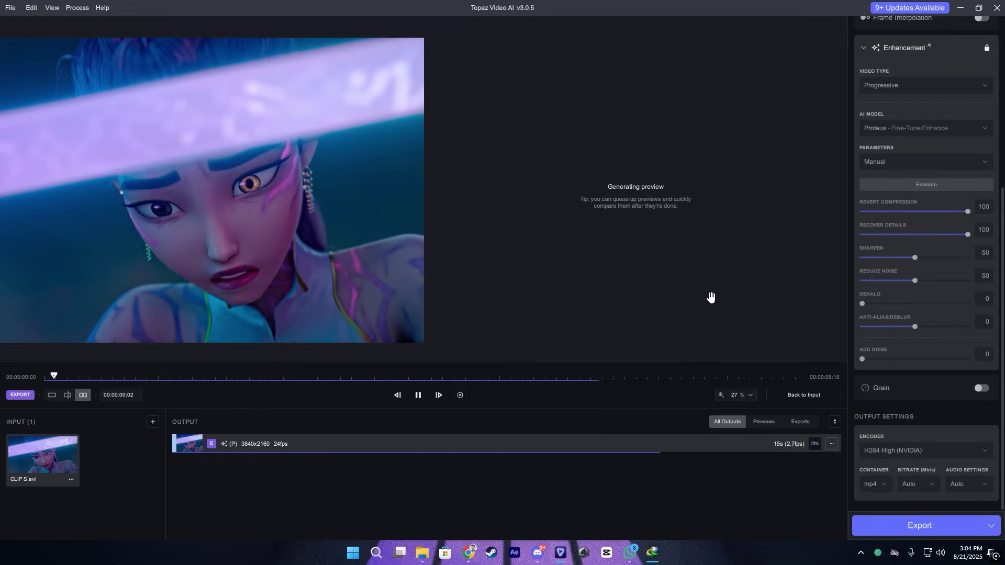
# Step: Zoom into the side-by-side 4K preview and play it to inspect eye and hair detail
pyautogui.scroll(7, 725, 206)
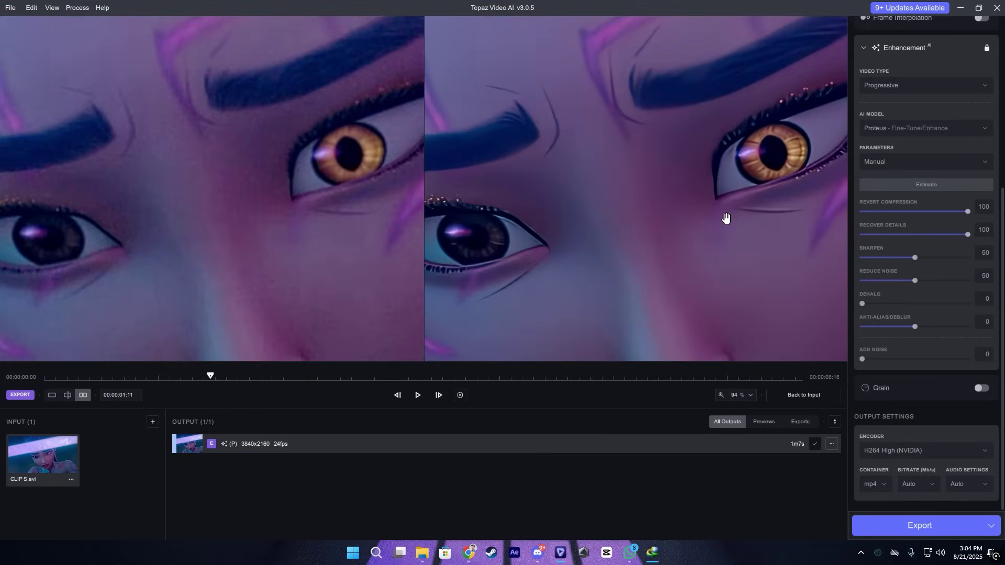
pyautogui.scroll(4, 755, 264)
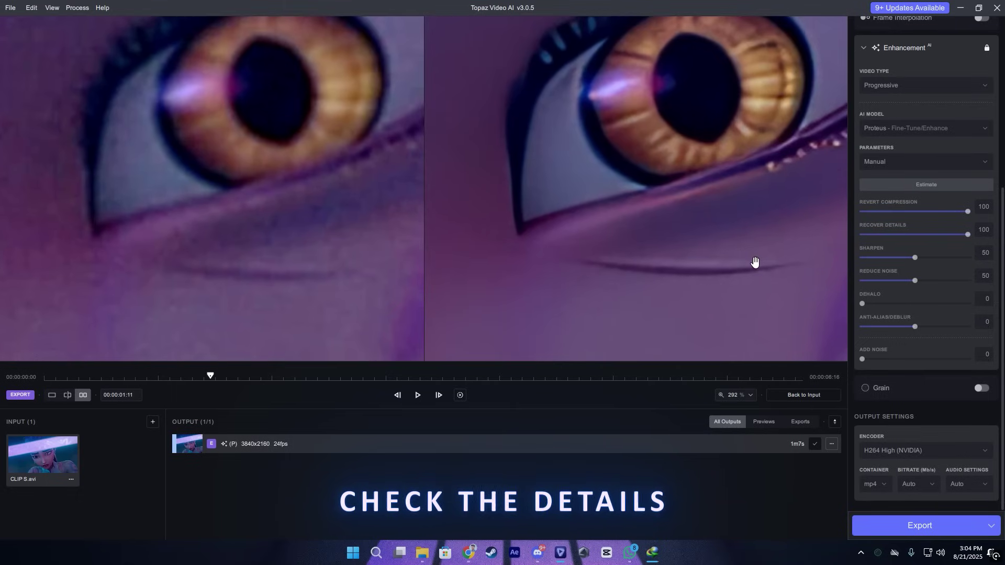
pyautogui.scroll(-10, 754, 268)
pyautogui.press('space')
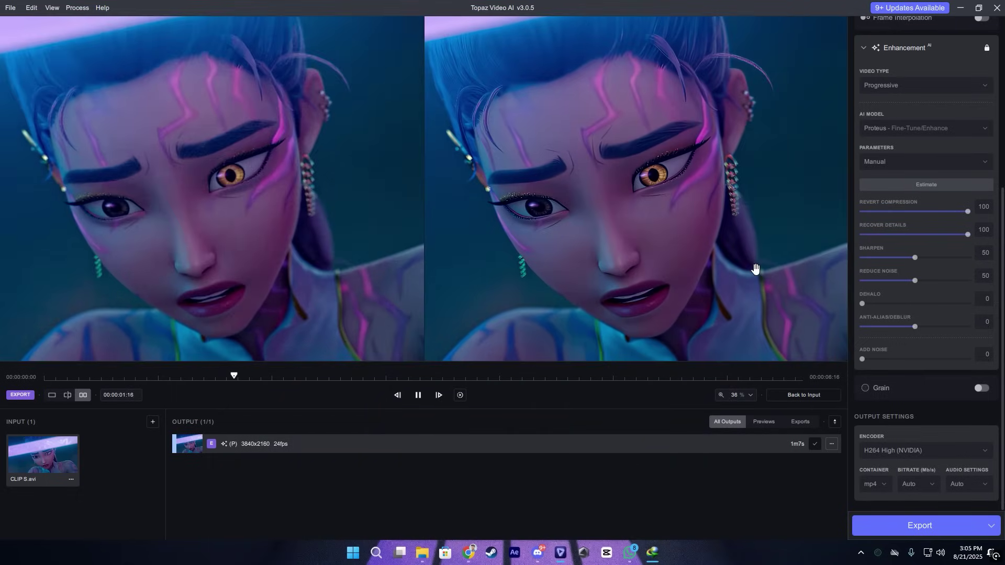
pyautogui.press('space')
pyautogui.scroll(8, 780, 220)
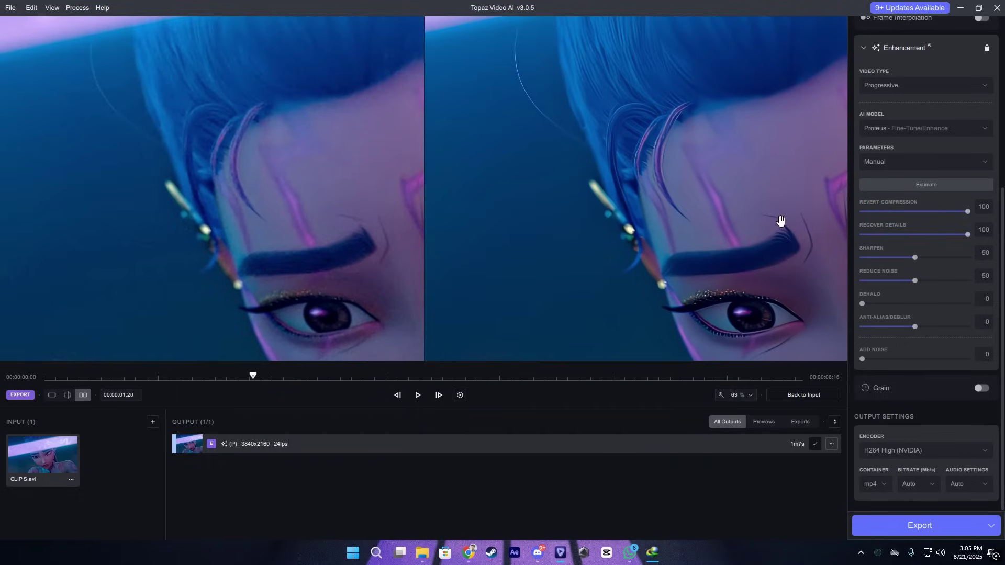
pyautogui.scroll(-10, 780, 220)
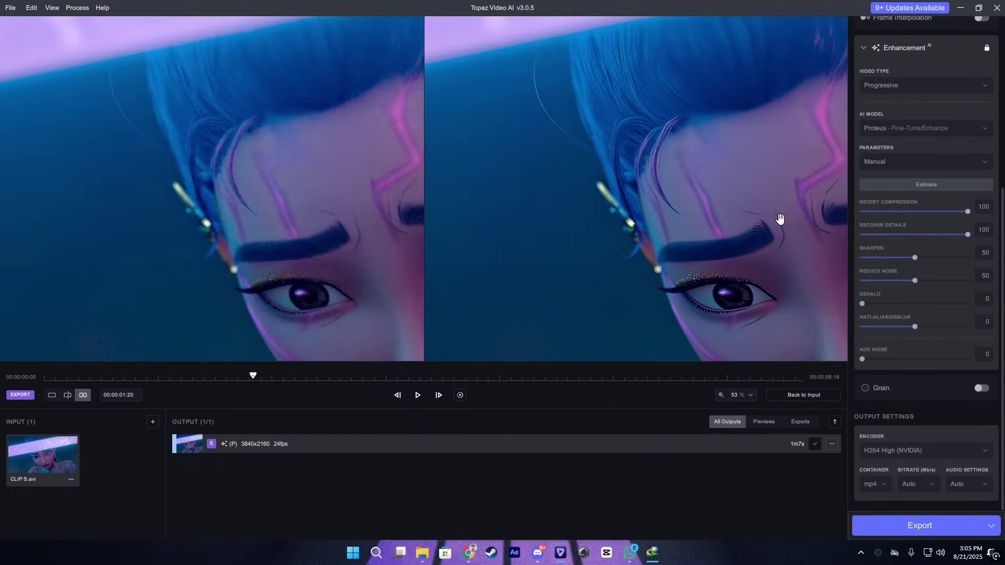
pyautogui.press('space')
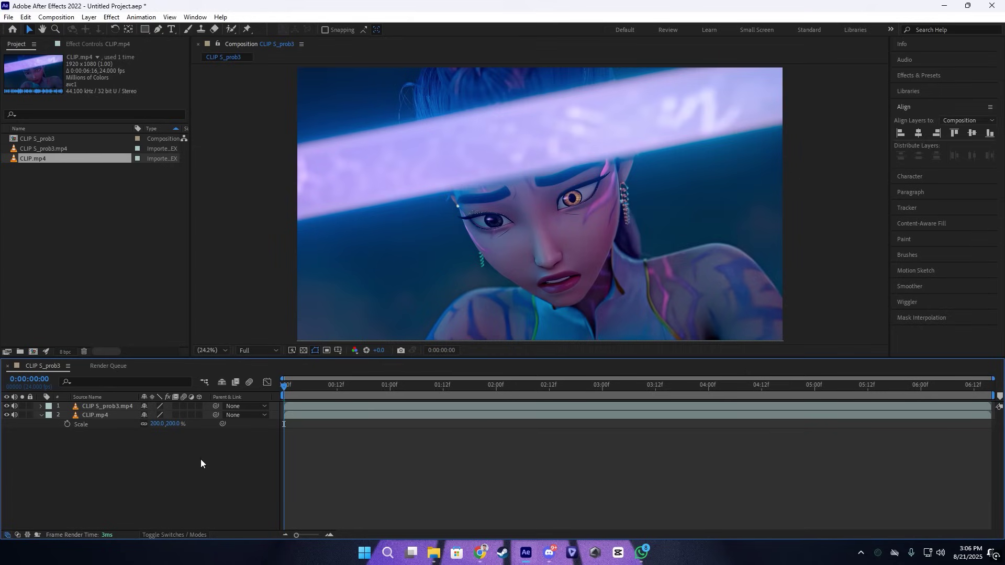
# Step: Toggle the upscaled layer on and off, zooming to 200% over the clothing to compare with CLIP.mp4
pyautogui.click(6, 407)
pyautogui.click(6, 406)
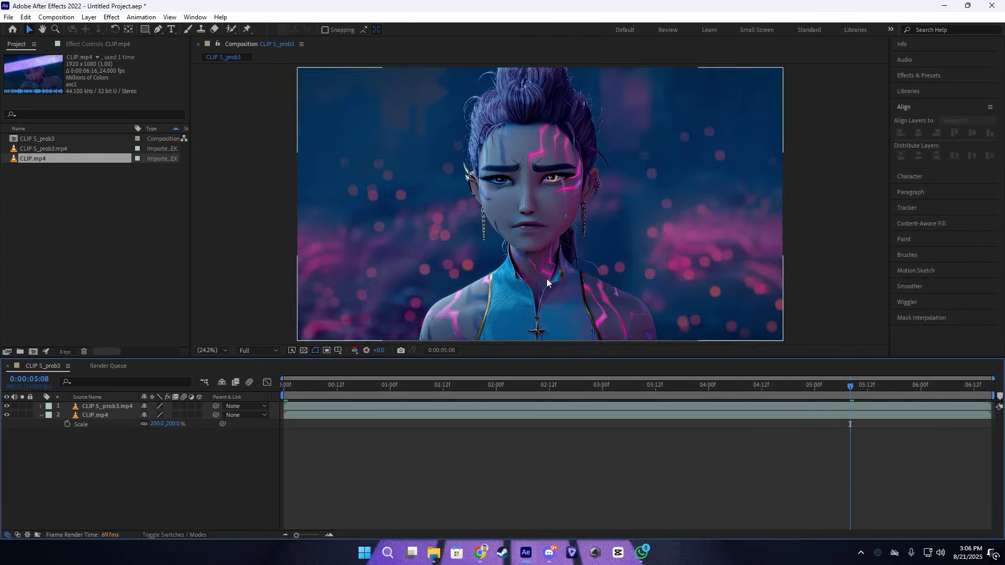
pyautogui.scroll(6, 546, 278)
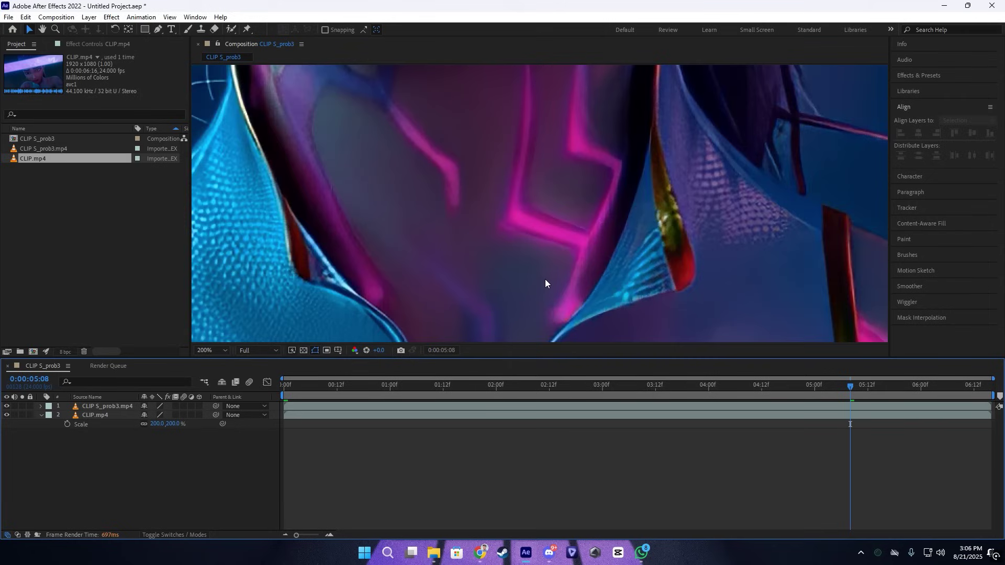
pyautogui.moveTo(590, 153); pyautogui.dragTo(670, 100)
pyautogui.scroll(-1, 543, 192)
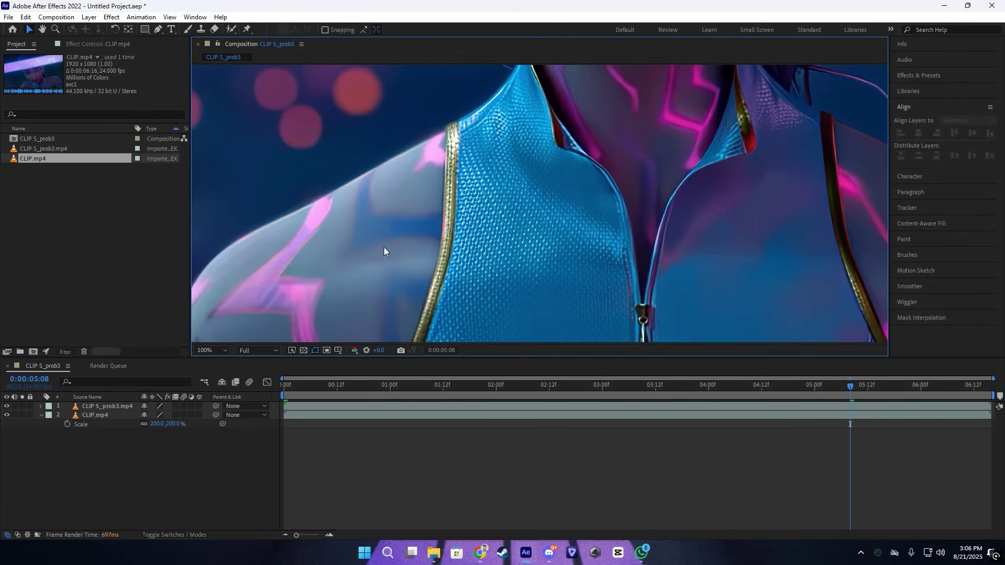
pyautogui.click(5, 407)
pyautogui.click(6, 407)
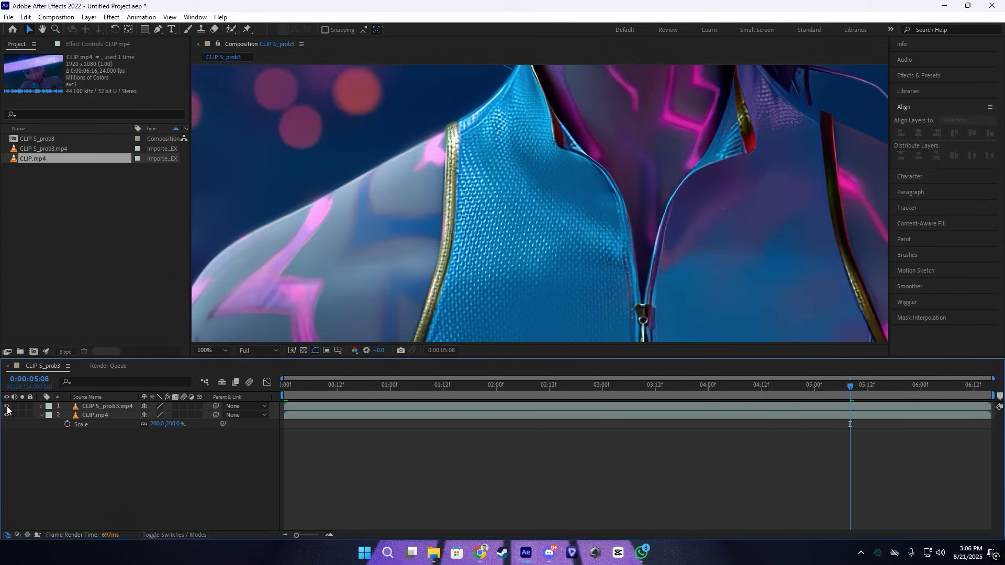
pyautogui.click(5, 406)
pyautogui.click(6, 406)
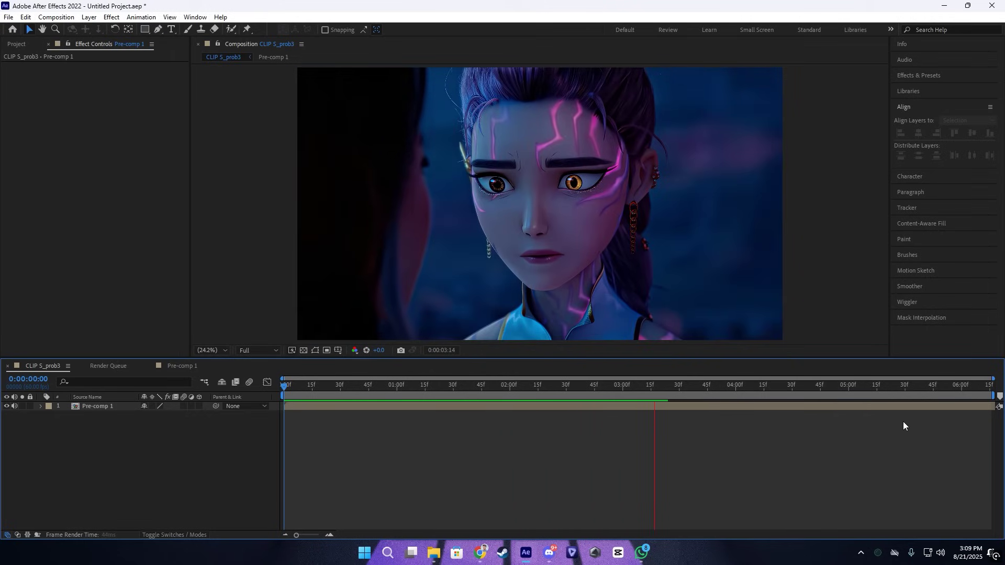
# Step: Move the current time to 0:00:02:41 and add a new adjustment layer
pyautogui.moveTo(632, 396); pyautogui.dragTo(587, 400)
pyautogui.rightClick(221, 312)
pyautogui.moveTo(310, 319)
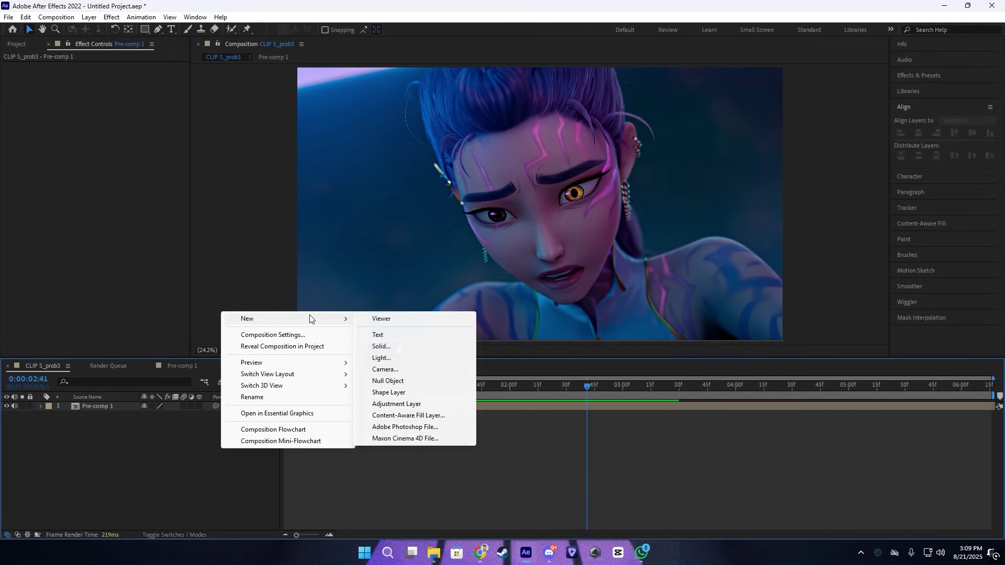
pyautogui.click(381, 404)
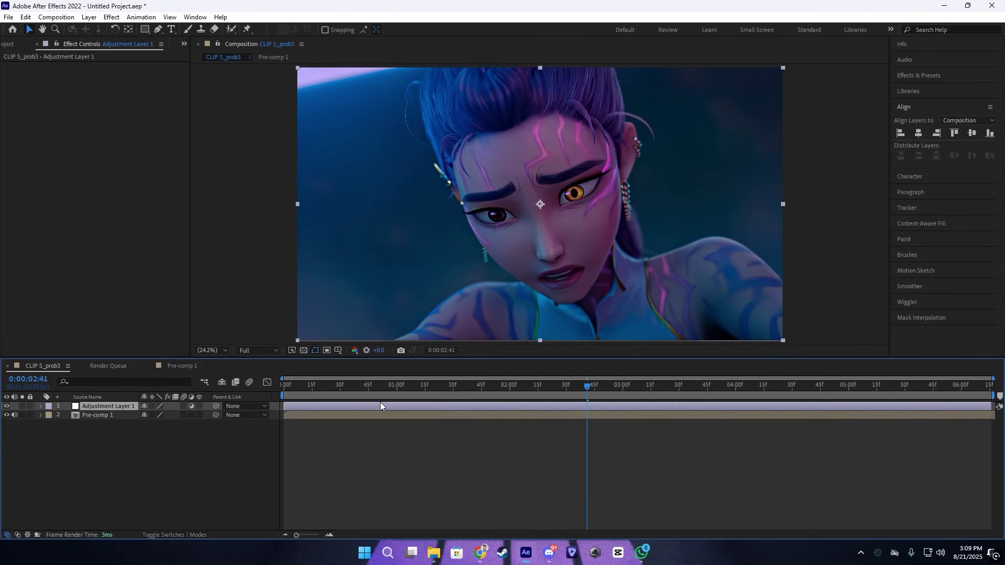
# Step: Apply the MAIN X animation preset from Local Disk (D:) to the adjustment layer
pyautogui.click(141, 17)
pyautogui.click(152, 40)
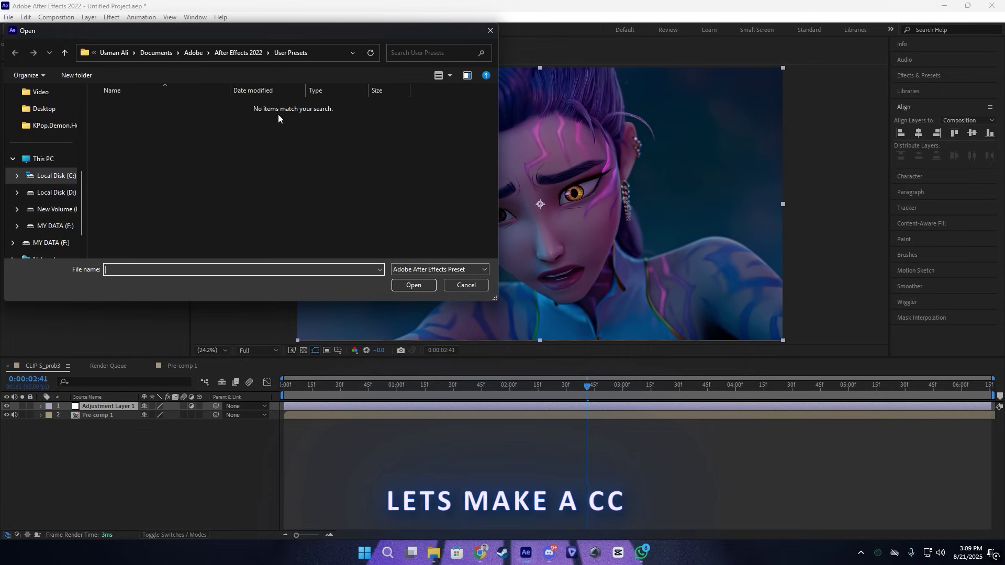
pyautogui.click(112, 53)
pyautogui.click(43, 158)
pyautogui.doubleClick(306, 130)
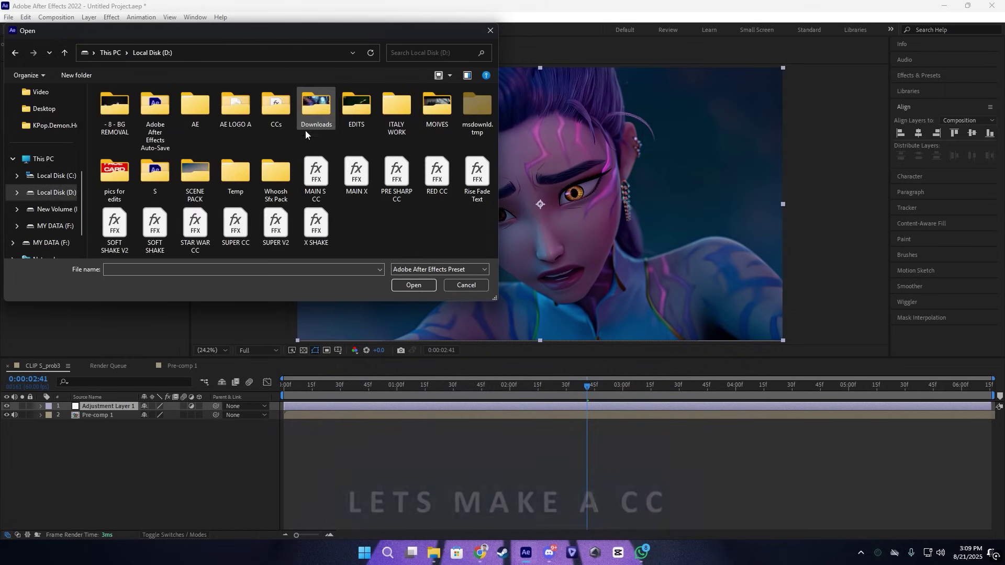
pyautogui.doubleClick(343, 190)
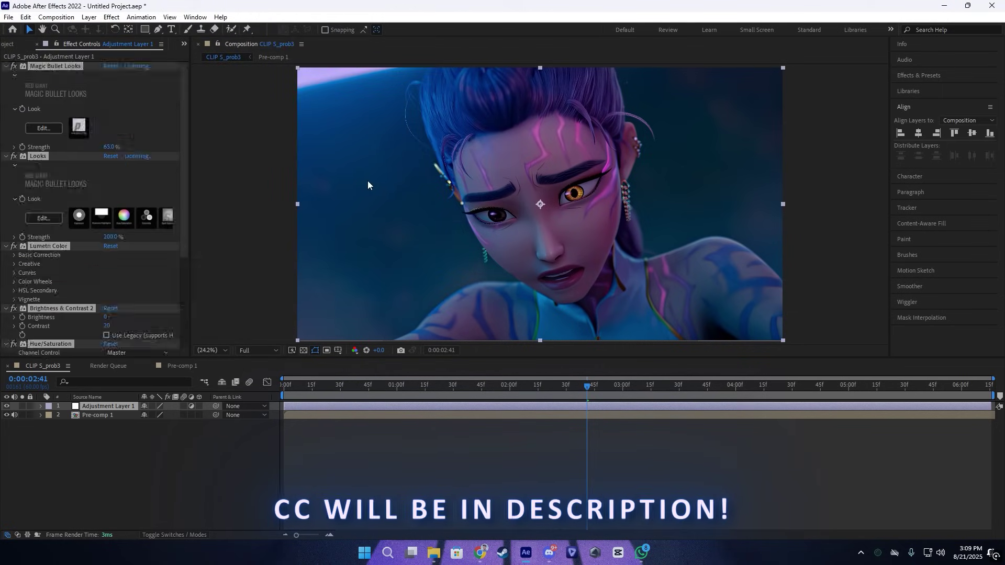
pyautogui.scroll(3, 58, 150)
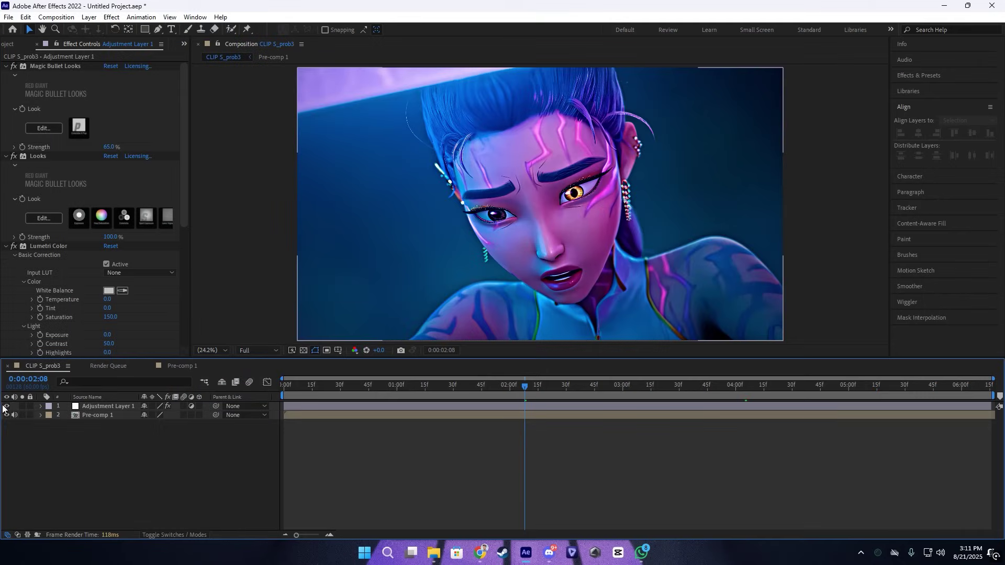
# Step: Toggle the color-grade adjustment layer off and back on to compare
pyautogui.click(9, 406)
pyautogui.click(9, 406)
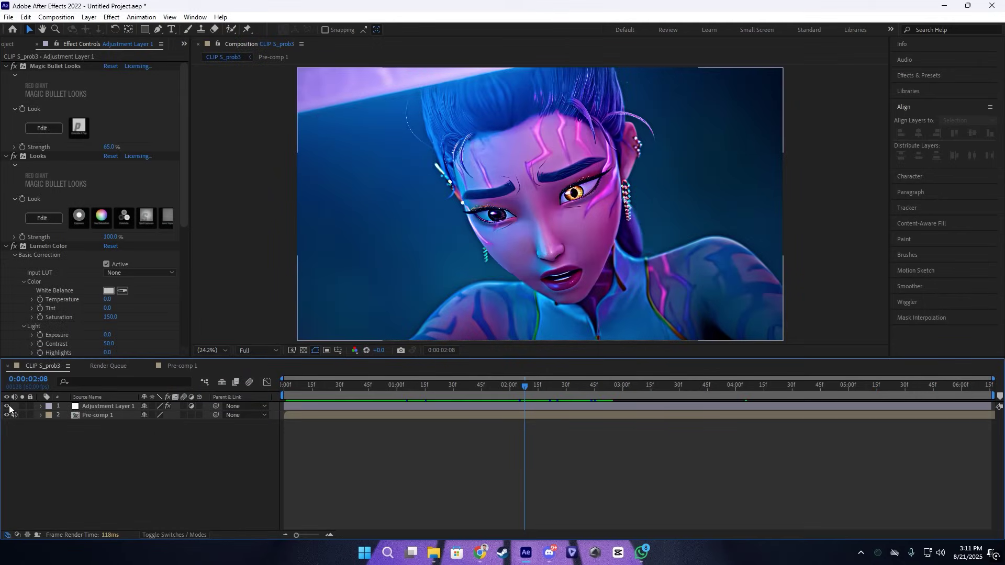
pyautogui.click(8, 406)
# Step: Save the project to the Desktop as CC.aep
pyautogui.hotkey('ctrl', 's')
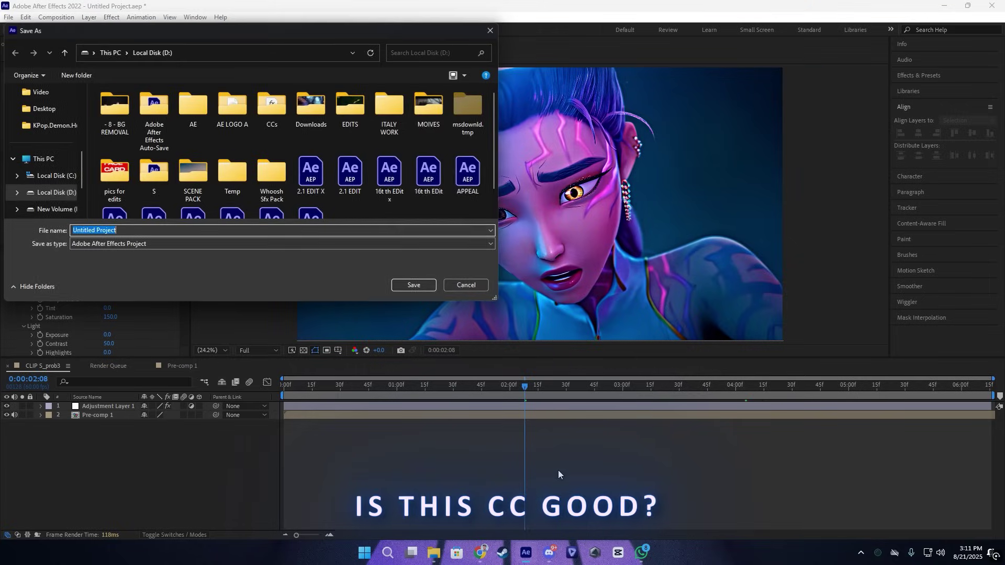
pyautogui.write('CC')
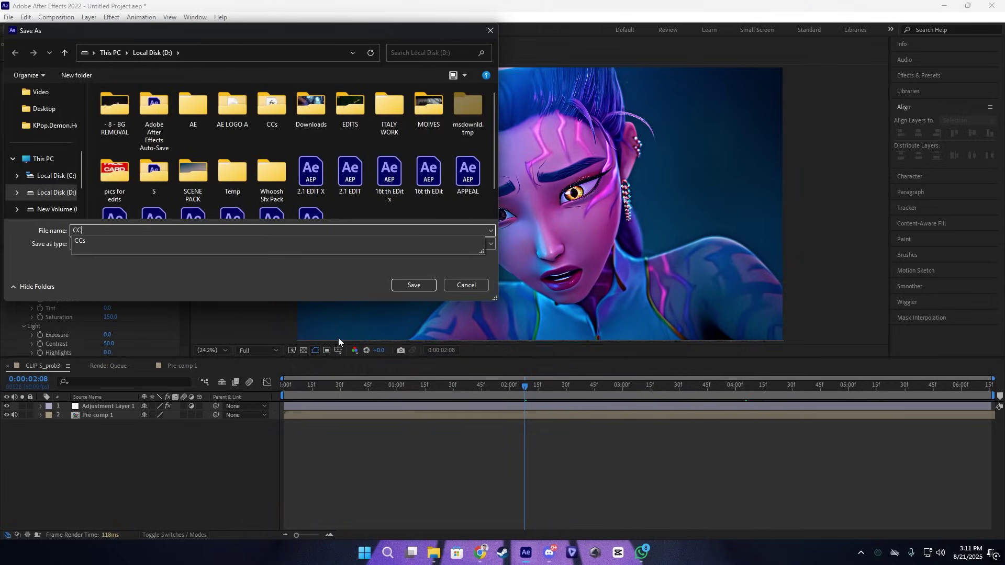
pyautogui.scroll(5, 44, 151)
pyautogui.click(44, 162)
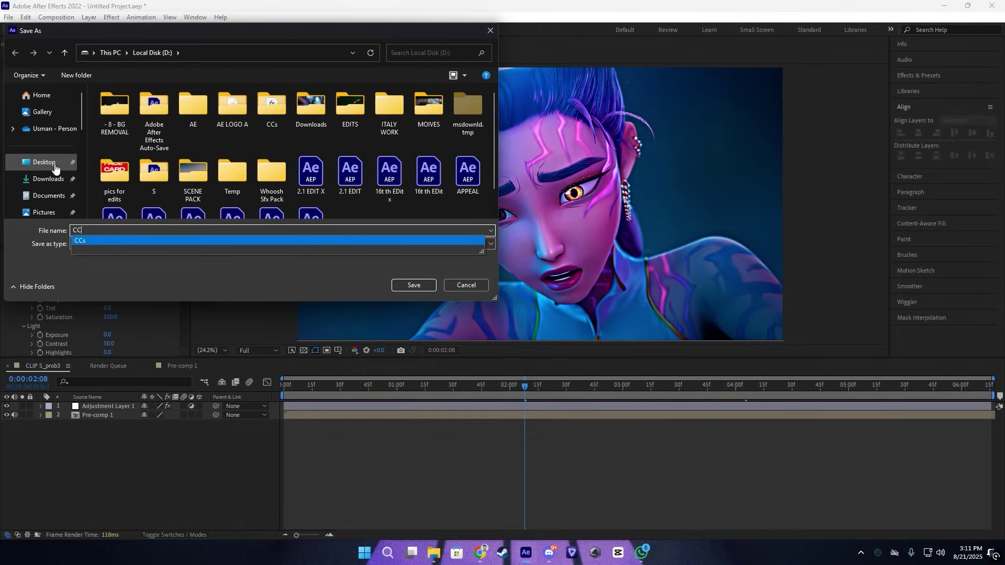
pyautogui.click(411, 285)
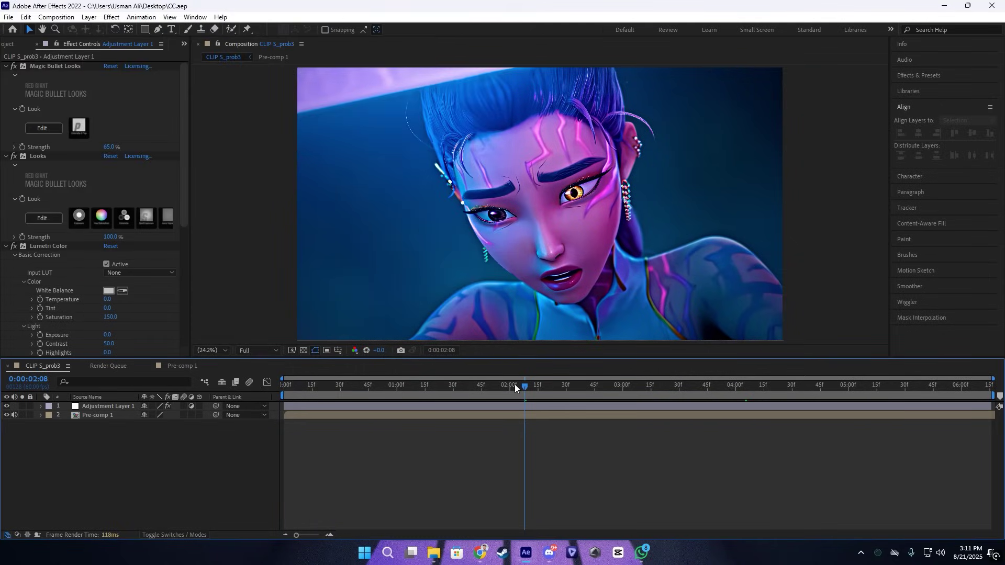
pyautogui.moveTo(526, 388); pyautogui.dragTo(729, 354)
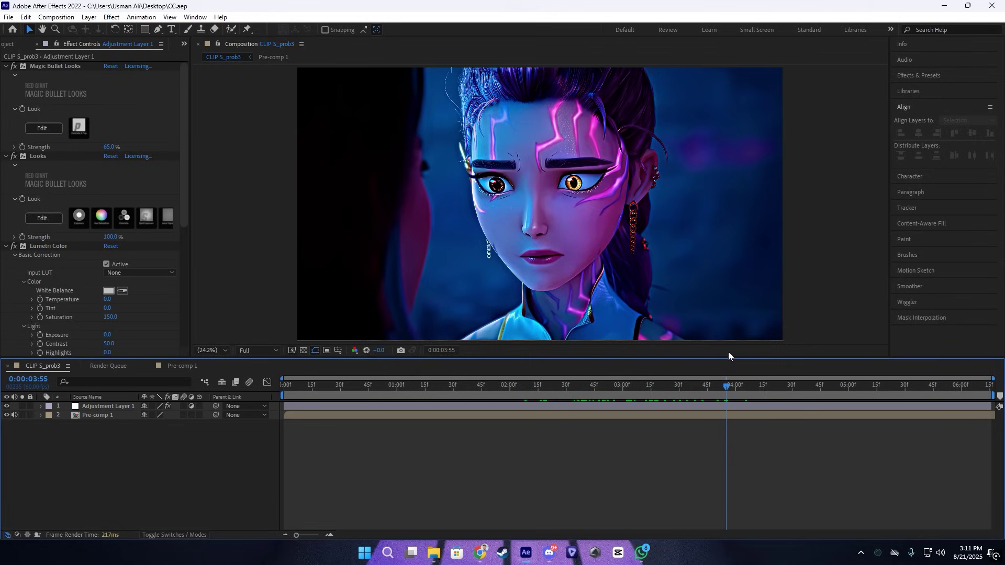
pyautogui.press('space')
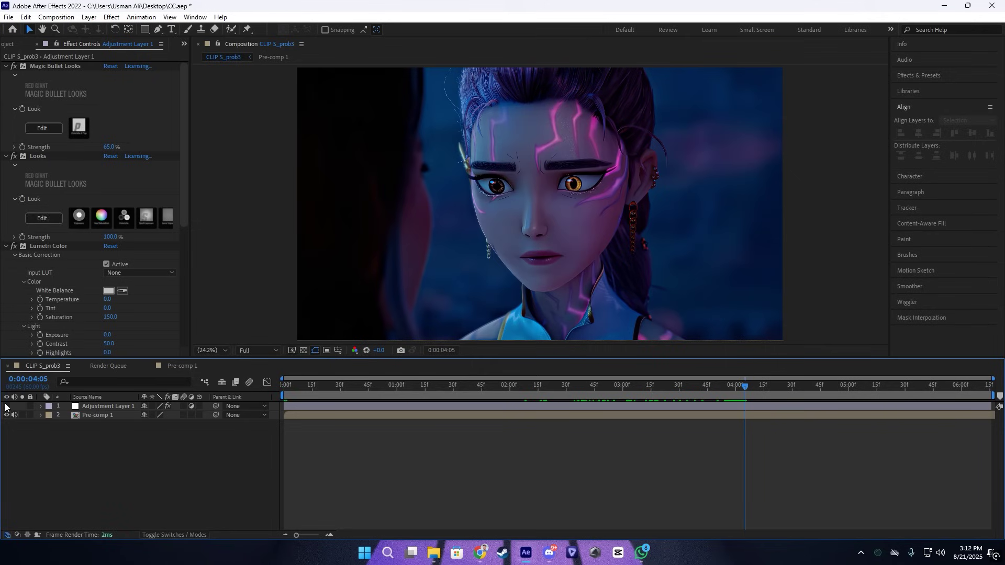
pyautogui.click(516, 399)
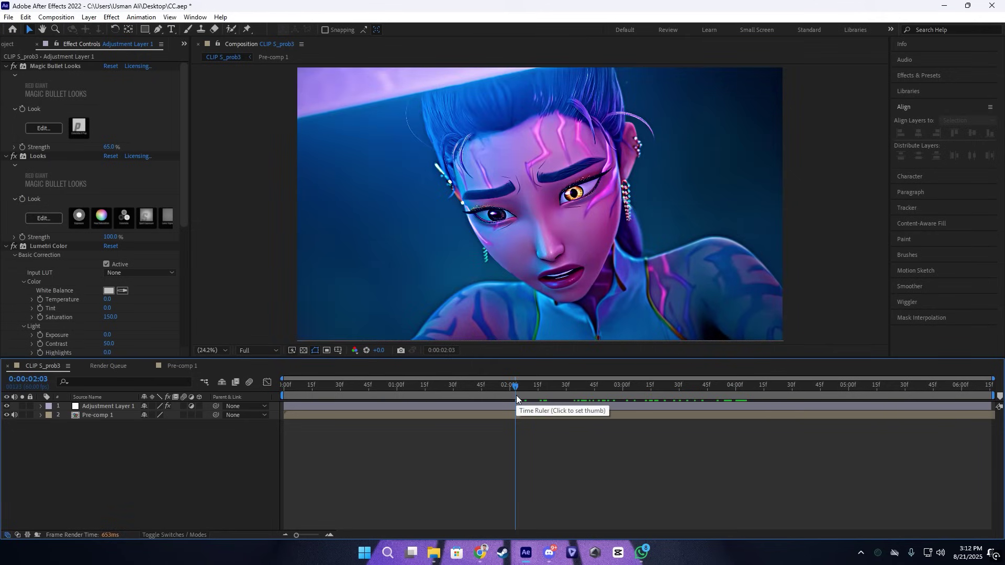